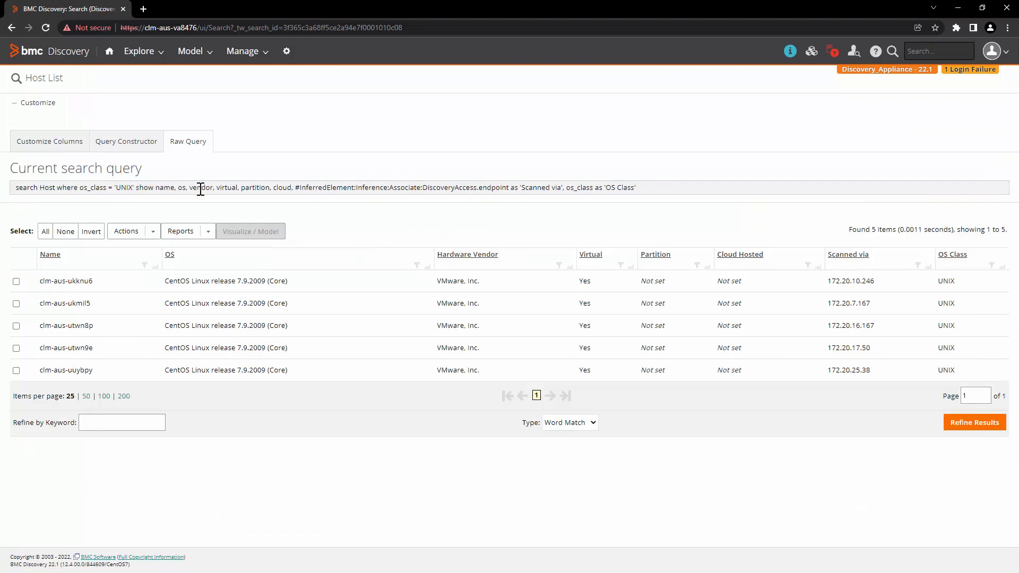
Copy the full raw search query text behind the UNIX host list.
{"action": "left_click_drag", "start_coordinate": [16, 189], "coordinate": [637, 179]}
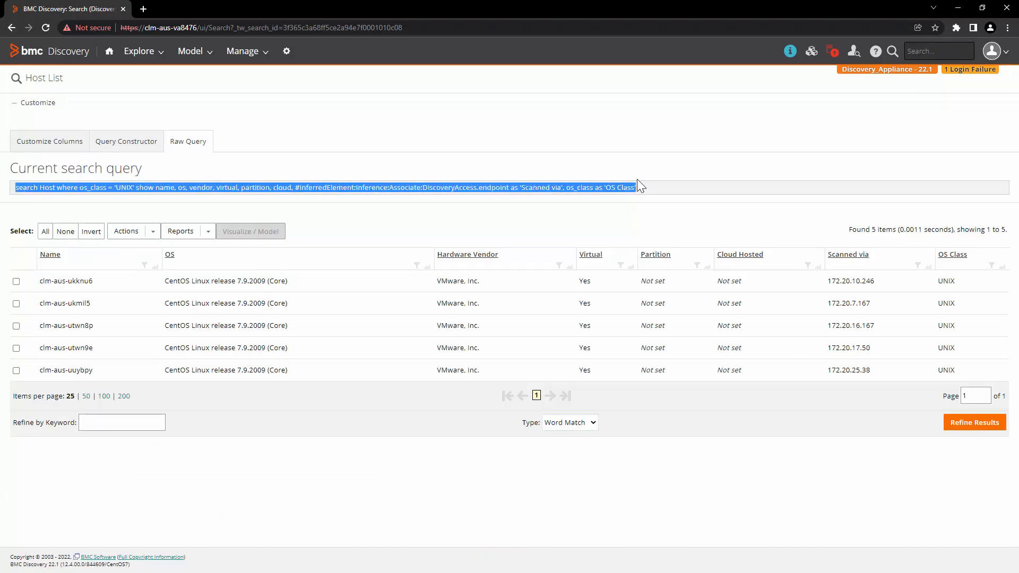
{"action": "right_click", "coordinate": [626, 188]}
{"action": "left_click", "coordinate": [641, 197]}
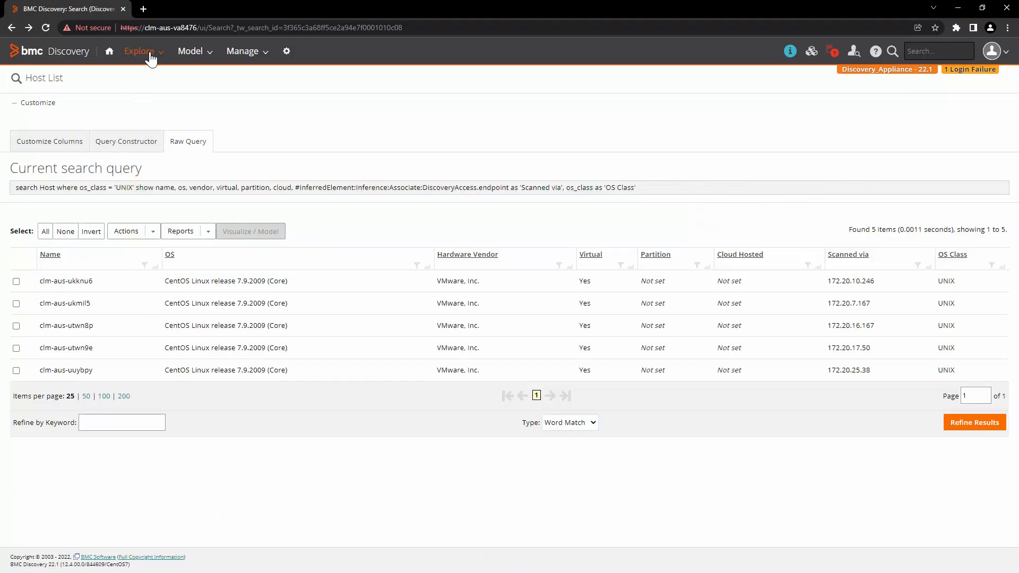
{"action": "left_click", "coordinate": [142, 52]}
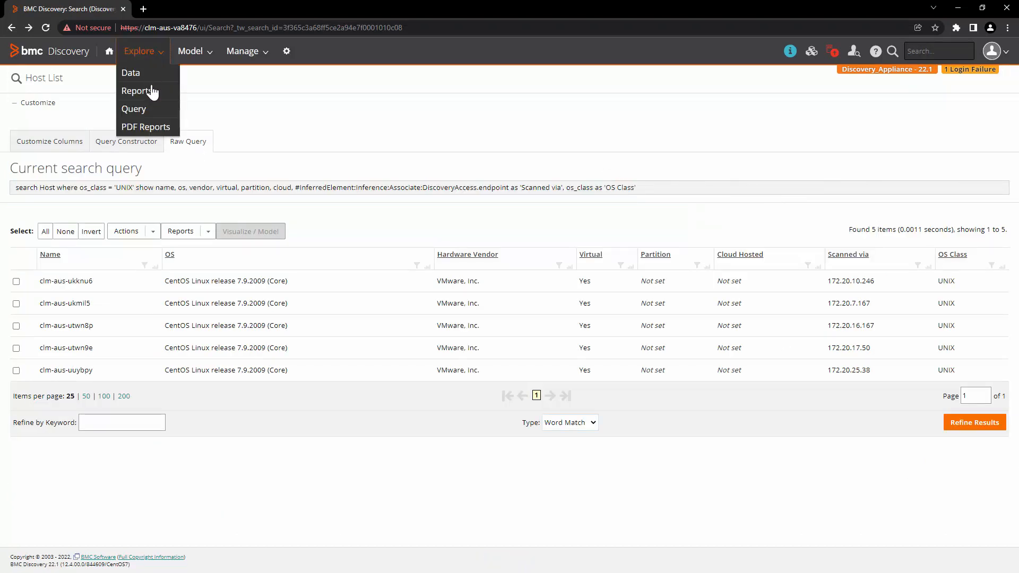
Reduce the UNIX host query's column list to 'show summary' and rerun it.
{"action": "left_click", "coordinate": [155, 112]}
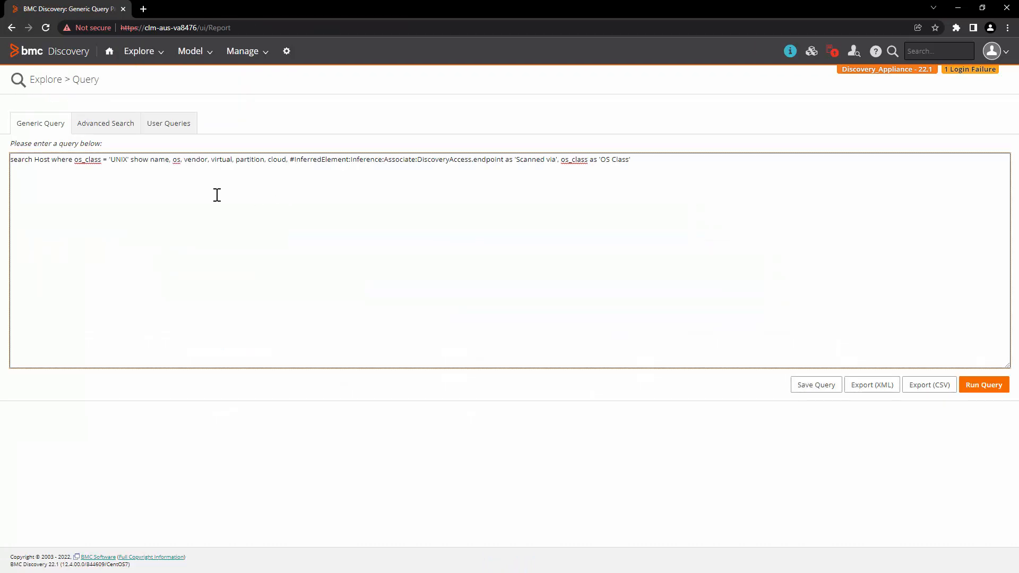
{"action": "left_click_drag", "start_coordinate": [149, 160], "coordinate": [666, 159]}
{"action": "type", "text": "s"}
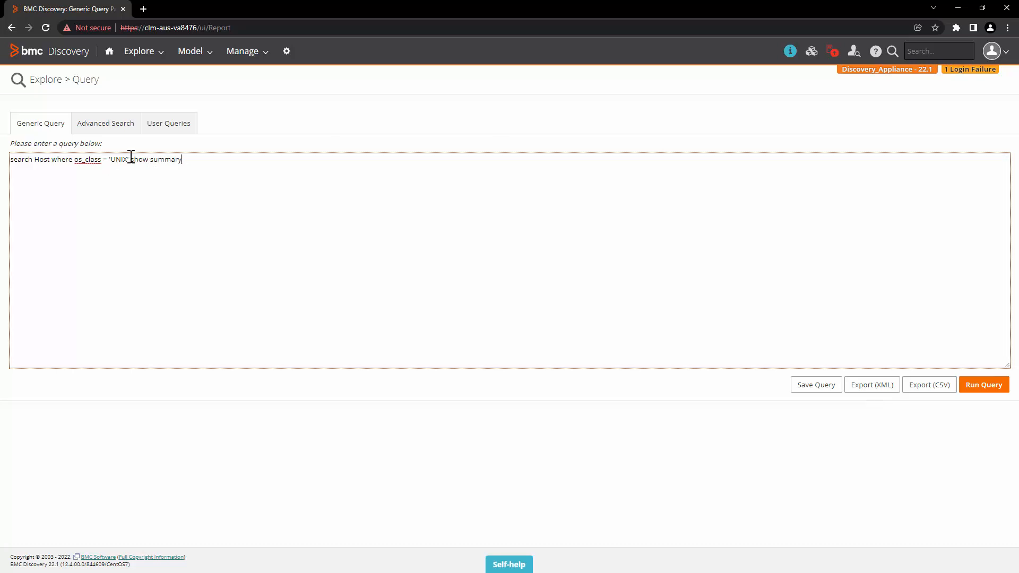
{"action": "key", "text": "ctrl+a"}
{"action": "left_click", "coordinate": [985, 385]}
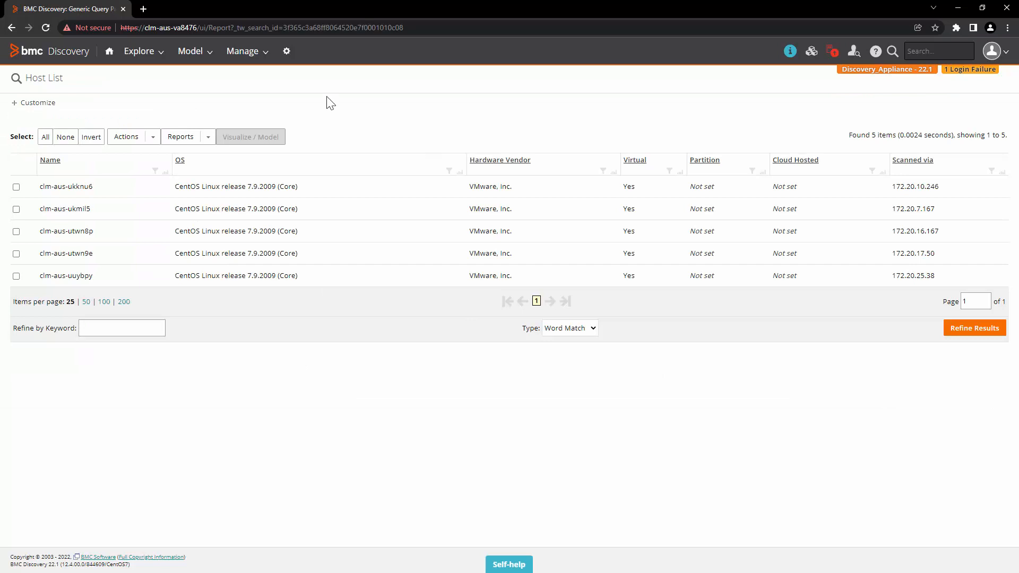
Show the updated raw query text and select it.
{"action": "left_click", "coordinate": [38, 103]}
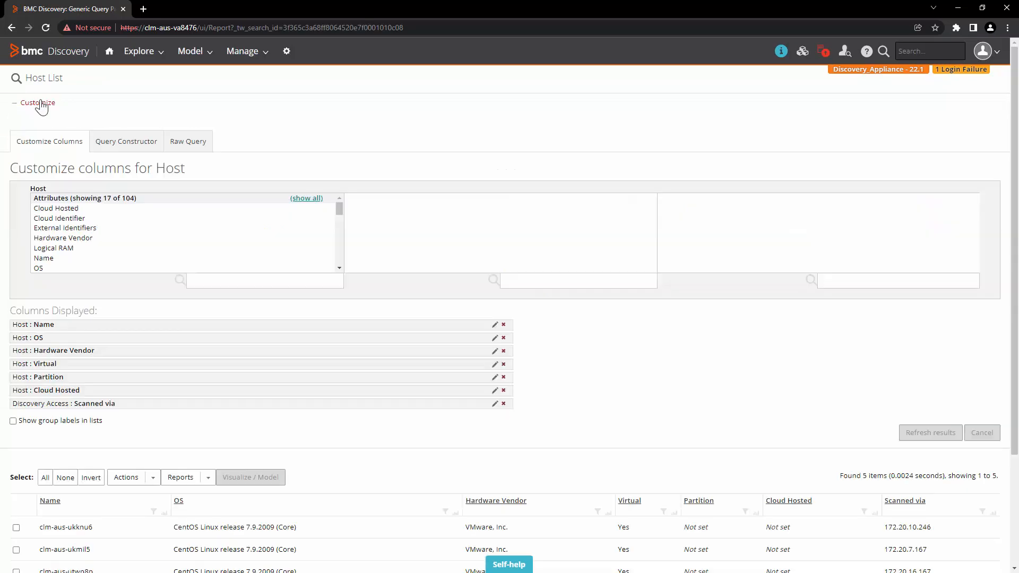
{"action": "left_click", "coordinate": [197, 146]}
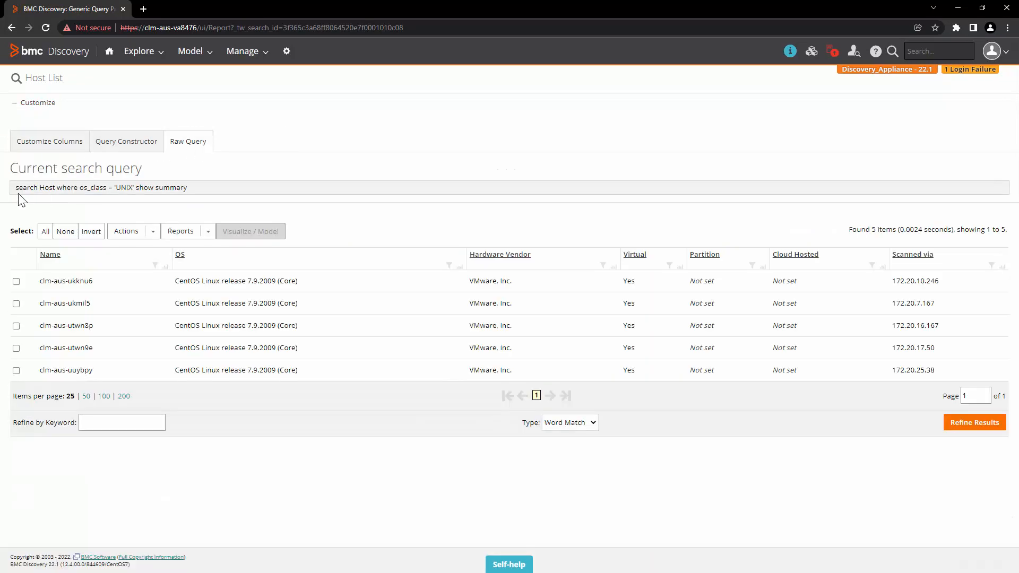
{"action": "left_click_drag", "start_coordinate": [17, 191], "coordinate": [192, 194]}
{"action": "left_click", "coordinate": [325, 148]}
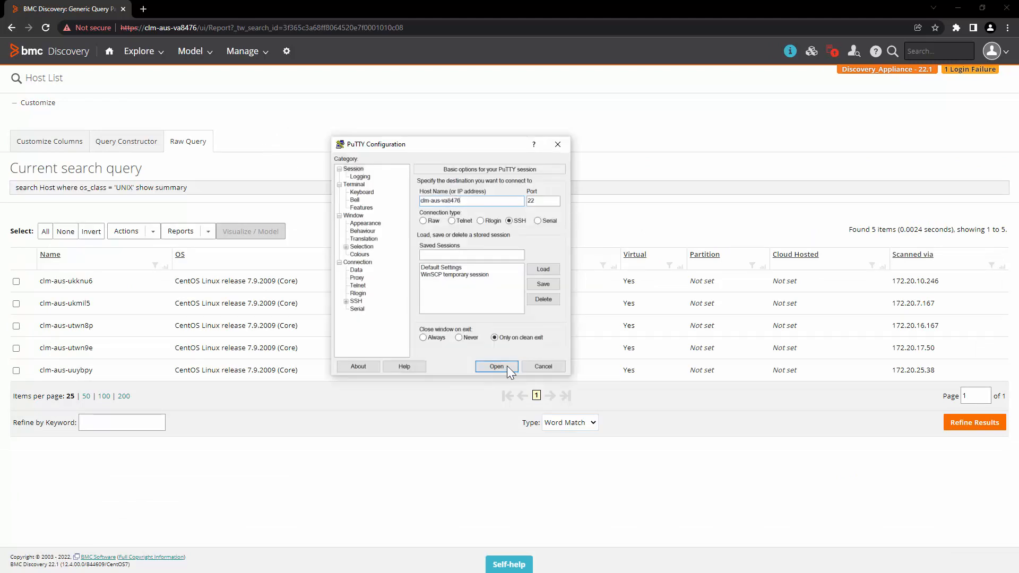
Connect over SSH to clm-aus-va8476 and log in as the tideway system user.
{"action": "left_click", "coordinate": [508, 365]}
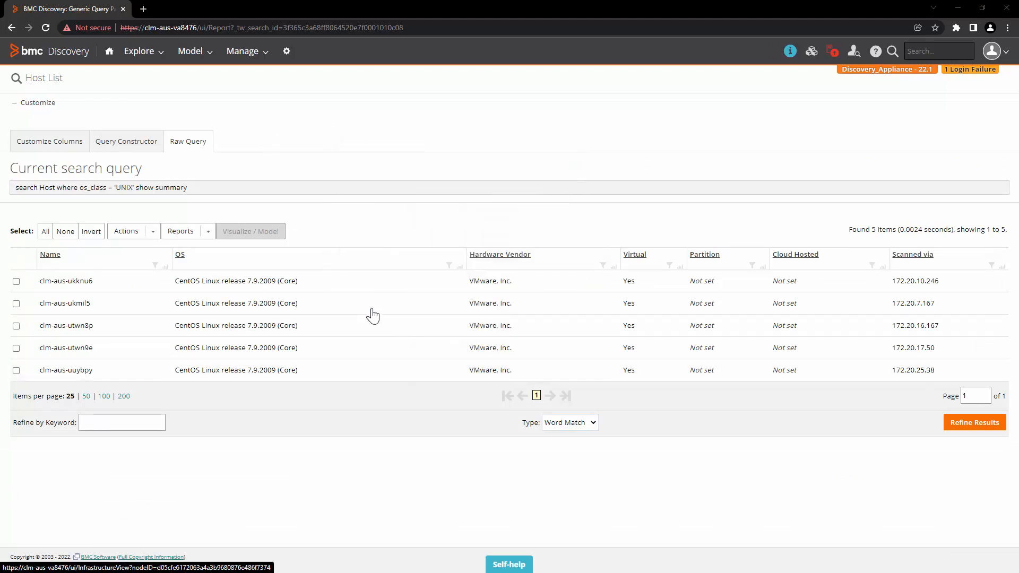
{"action": "type", "text": "tideway"}
{"action": "key", "text": "Return"}
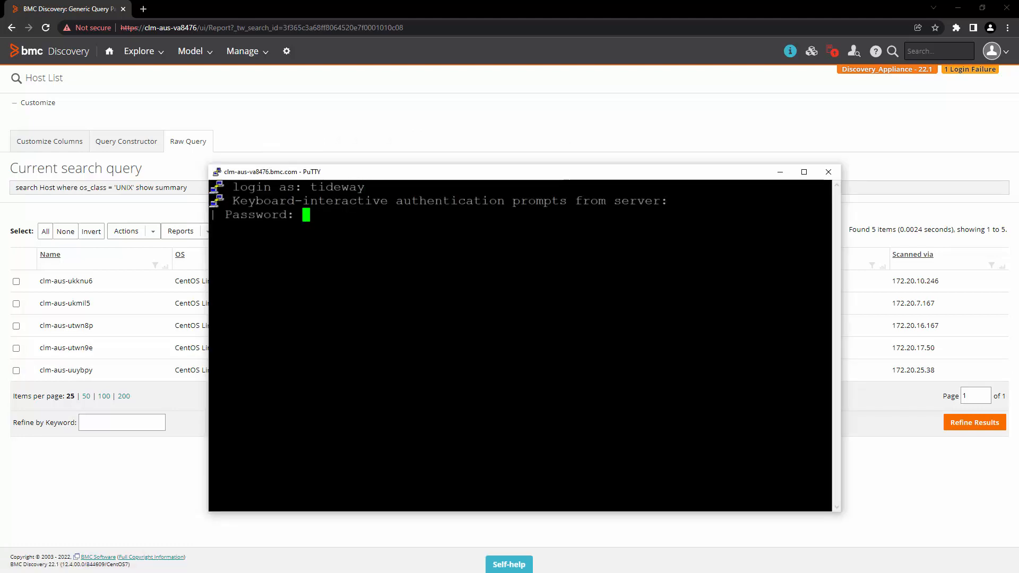
{"action": "key", "text": "Return"}
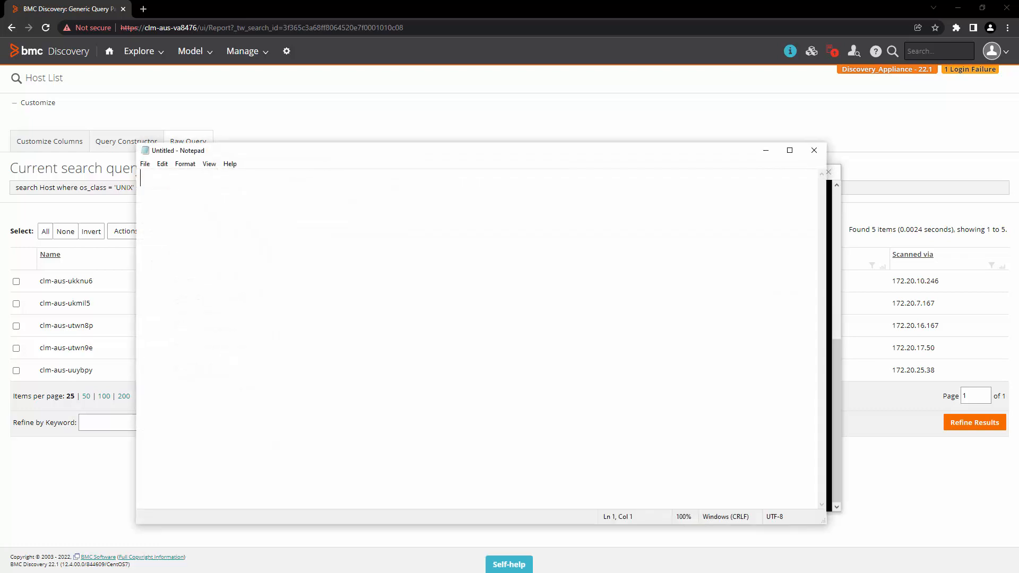
Paste the unix_host_SMB.sh header line, with its /usr/tideway path, into Notepad.
{"action": "left_click_drag", "start_coordinate": [455, 149], "coordinate": [510, 145]}
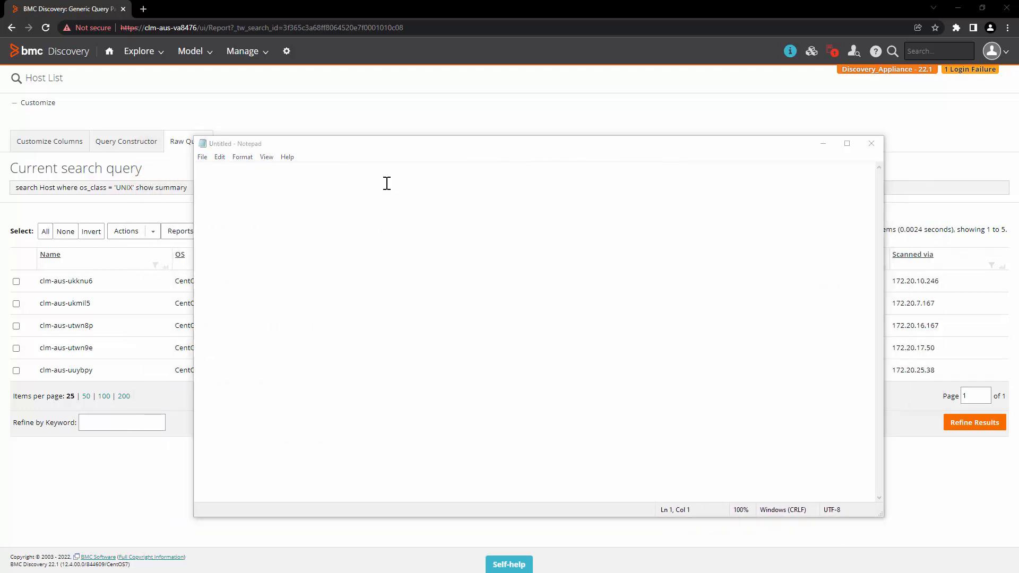
{"action": "key", "text": "ctrl+v"}
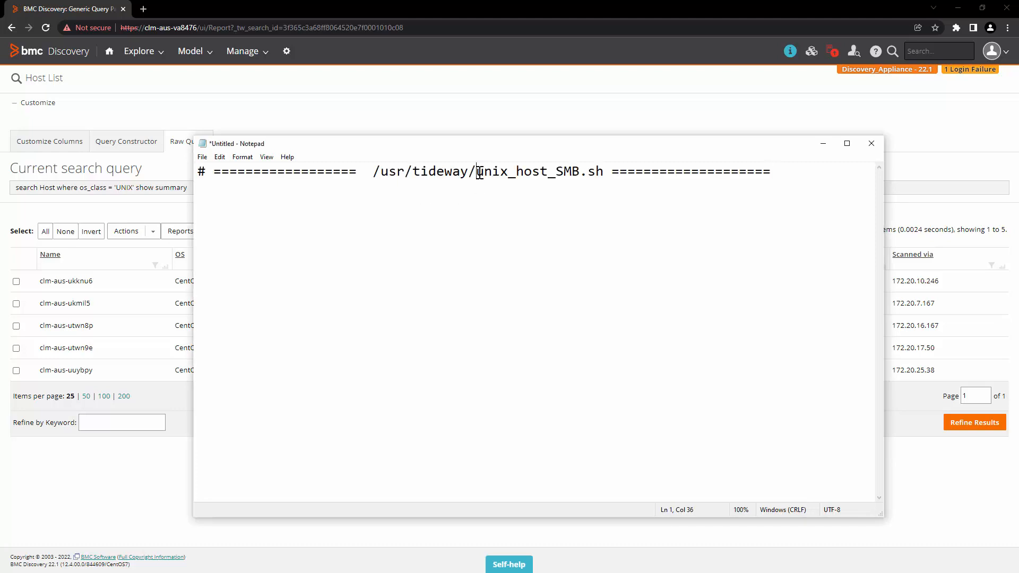
{"action": "left_click_drag", "start_coordinate": [476, 170], "coordinate": [584, 174]}
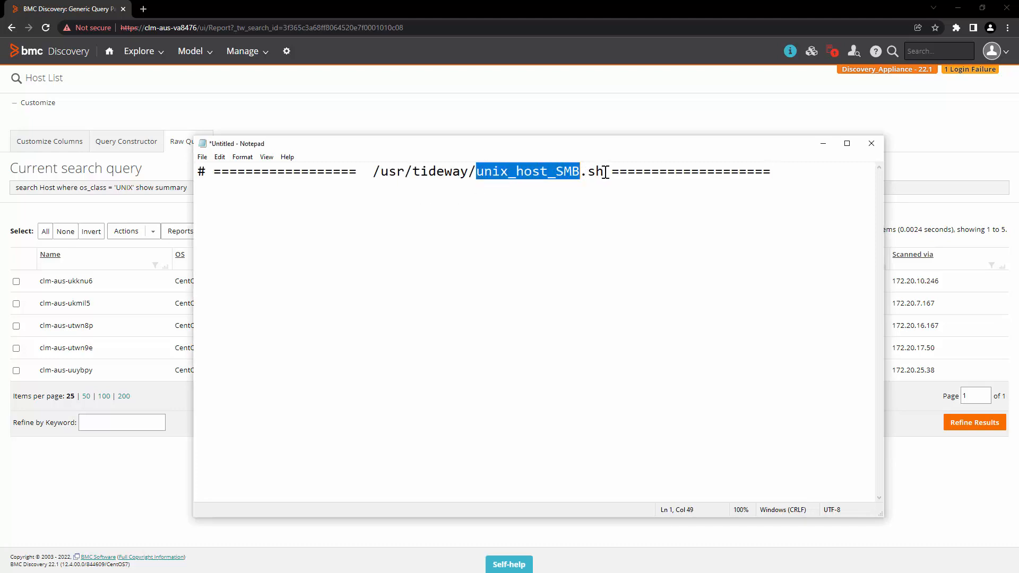
{"action": "left_click", "coordinate": [796, 175]}
{"action": "key", "text": "Return"}
{"action": "key", "text": "Return"}
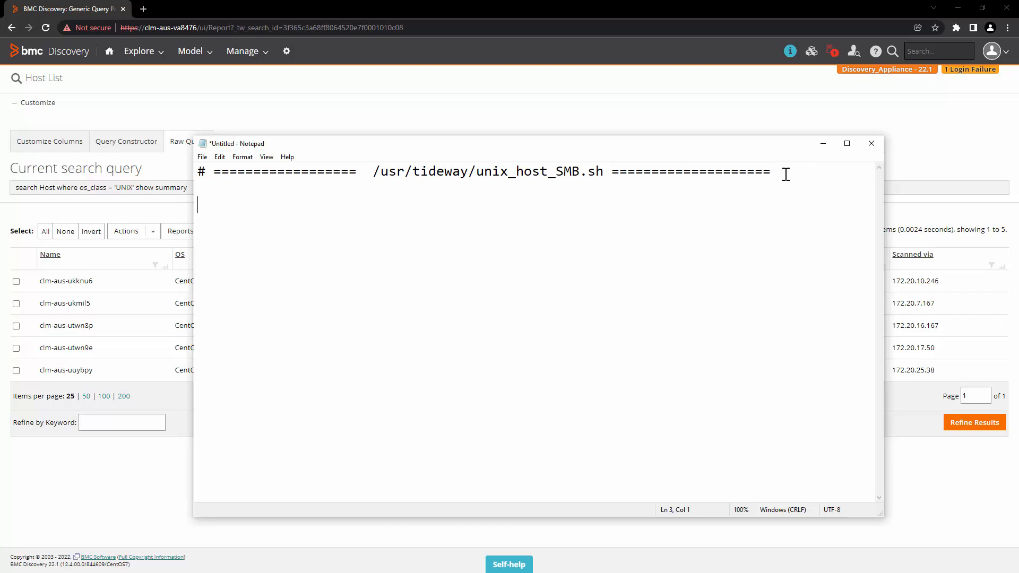
{"action": "left_click_drag", "start_coordinate": [374, 171], "coordinate": [470, 172]}
{"action": "left_click", "coordinate": [469, 212]}
Add a comment and the 'rm -f /tmp/results.csv' line to remove previous output.
{"action": "key", "text": "alt+Tab"}
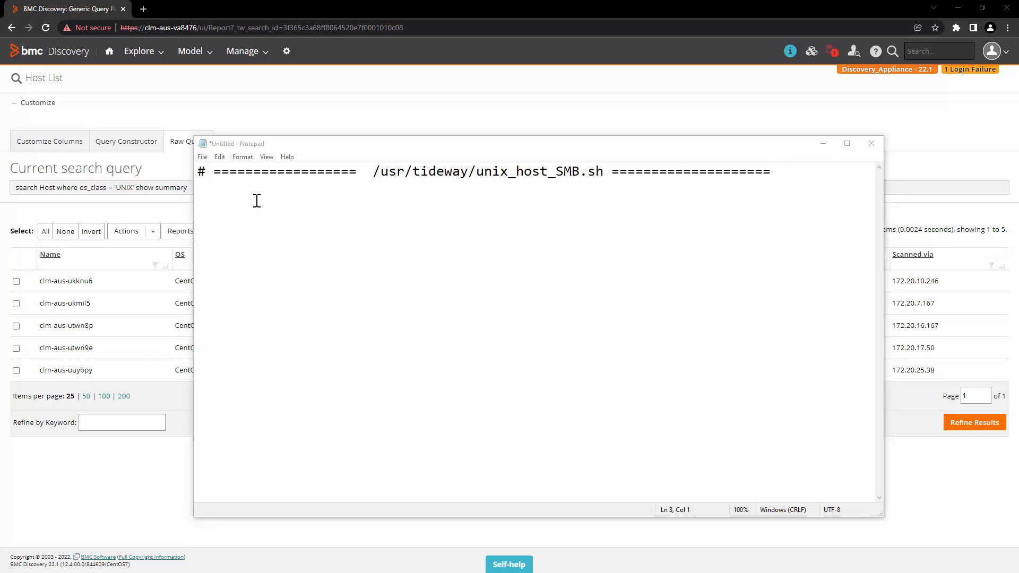
{"action": "key", "text": "alt+Tab"}
{"action": "type", "text": "### First, remove previous output file, if it is there "}
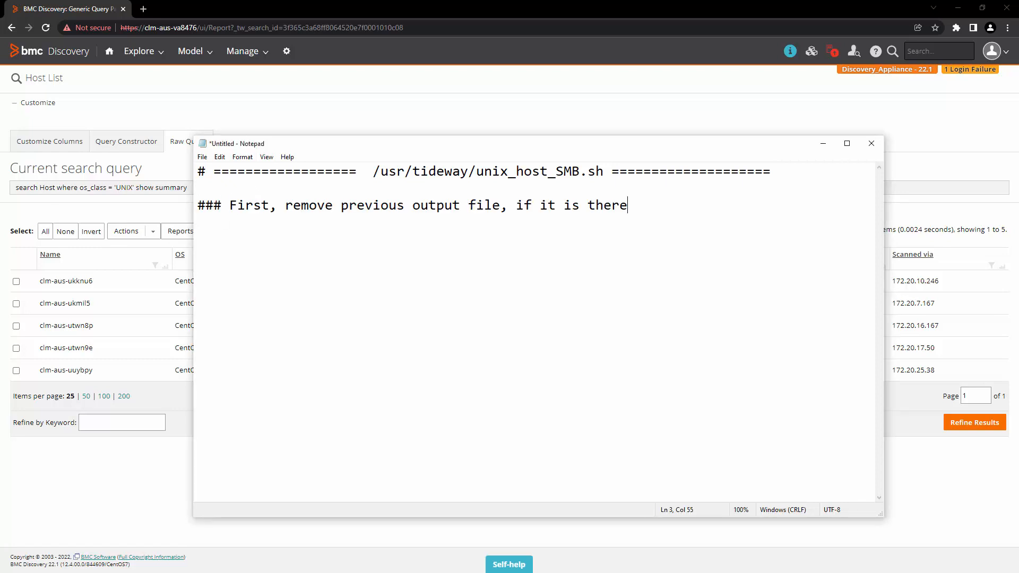
{"action": "type", "text": "rm -f /tmp/results.csv"}
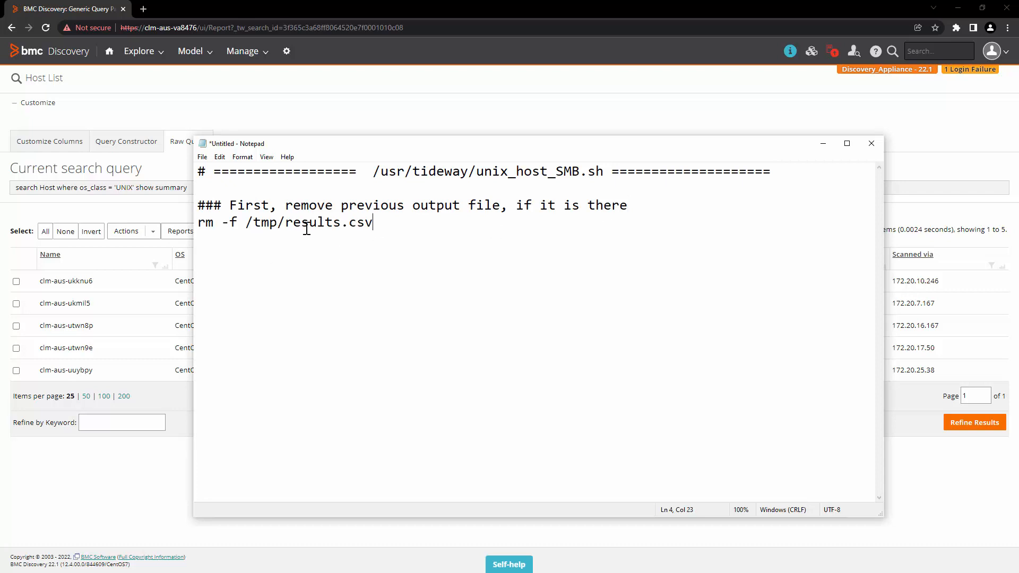
{"action": "left_click_drag", "start_coordinate": [288, 227], "coordinate": [387, 229]}
{"action": "left_click", "coordinate": [388, 226]}
Add a '### Run the query' comment and the tw_query command with --username=reports.
{"action": "type", "text": "### Run the query"}
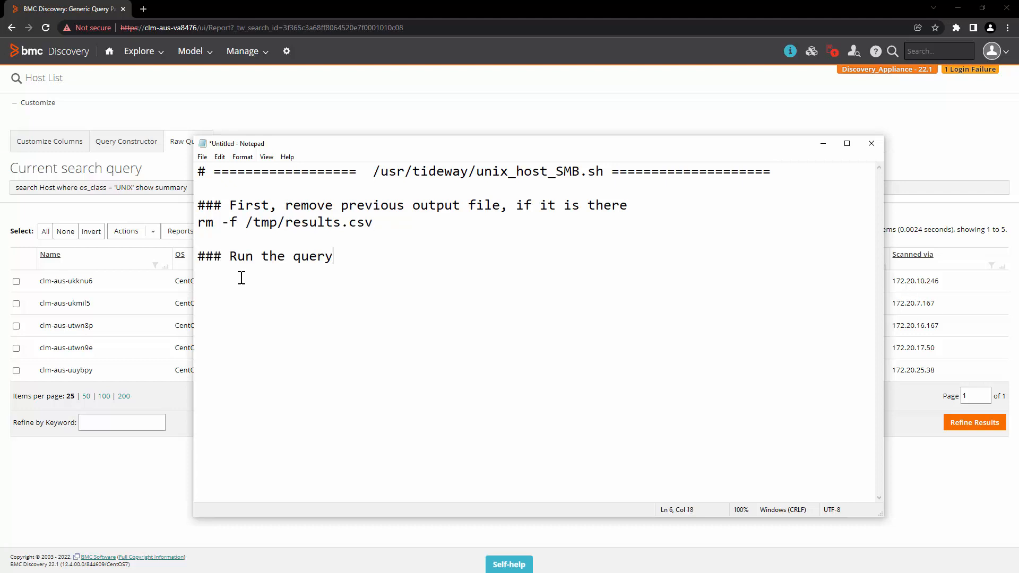
{"action": "key", "text": "Return"}
{"action": "left_click", "coordinate": [233, 285]}
{"action": "type", "text": "/usr/tideway/bin/tw_query"}
{"action": "left_click_drag", "start_coordinate": [333, 274], "coordinate": [416, 275]}
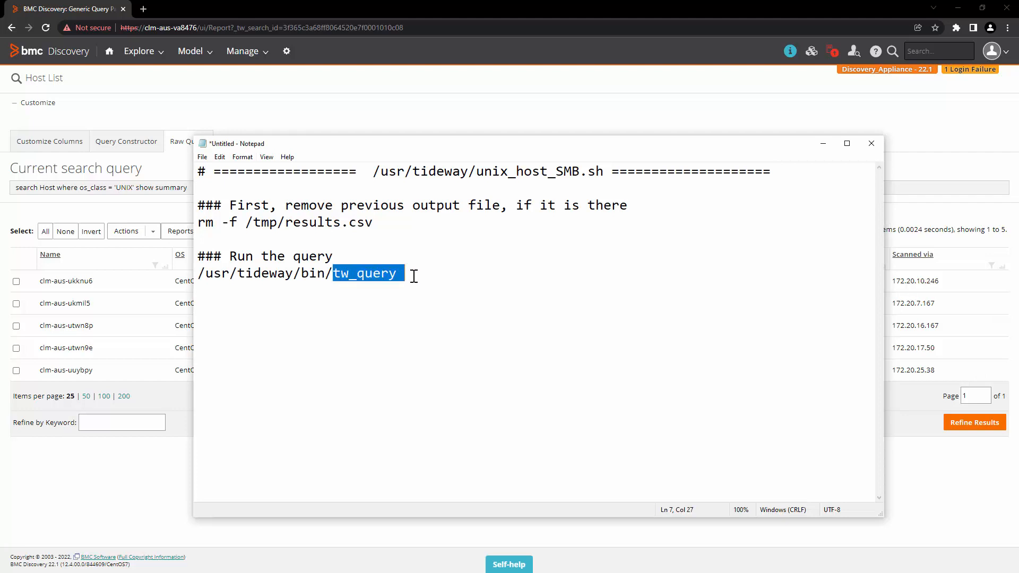
{"action": "left_click", "coordinate": [415, 293]}
{"action": "type", "text": "--username=reports"}
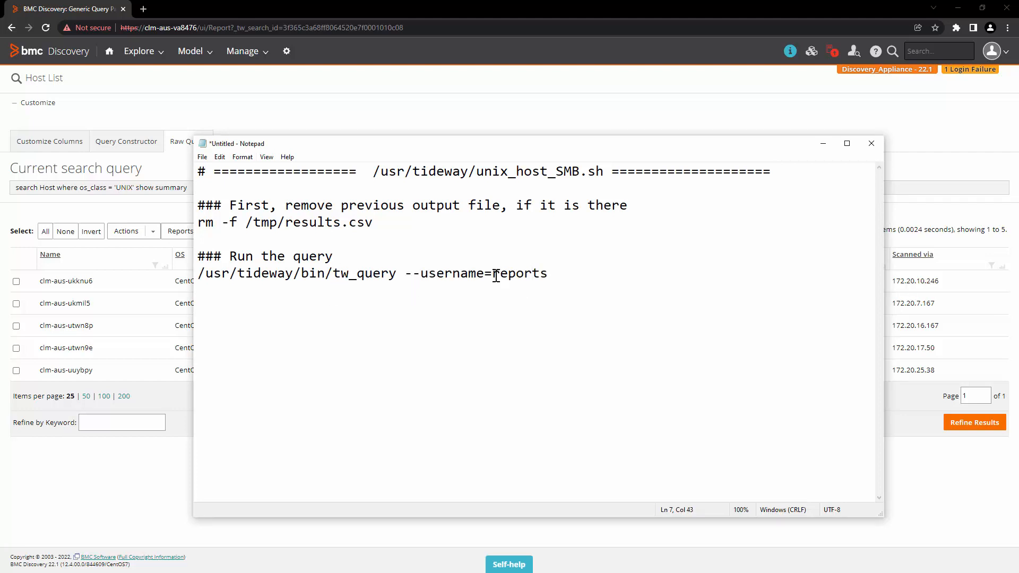
{"action": "double_click", "coordinate": [529, 275]}
Open Discovery's user list in a new tab to check the reports user's readonly group.
{"action": "left_click", "coordinate": [291, 114]}
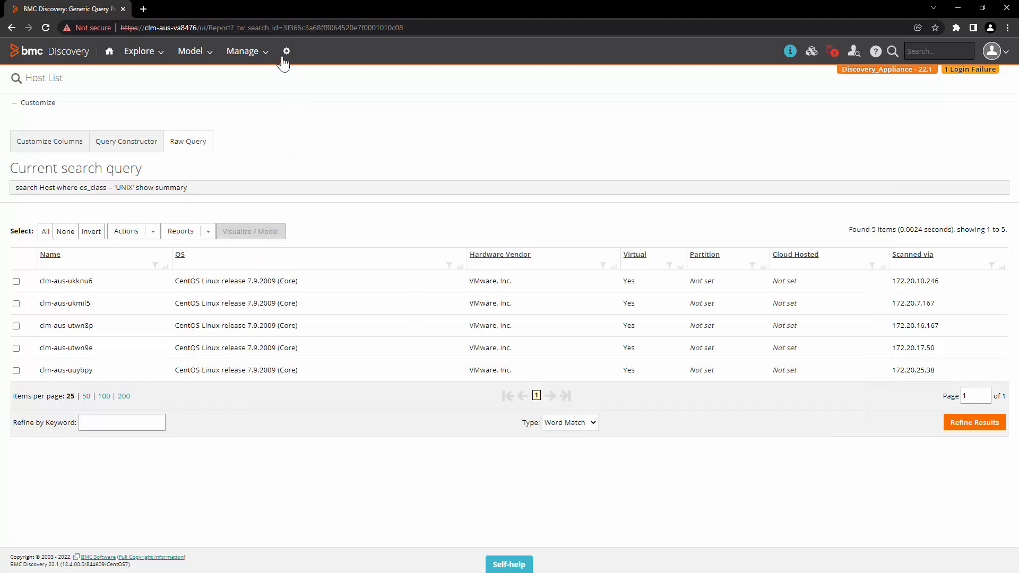
{"action": "right_click", "coordinate": [288, 52]}
{"action": "left_click", "coordinate": [301, 53]}
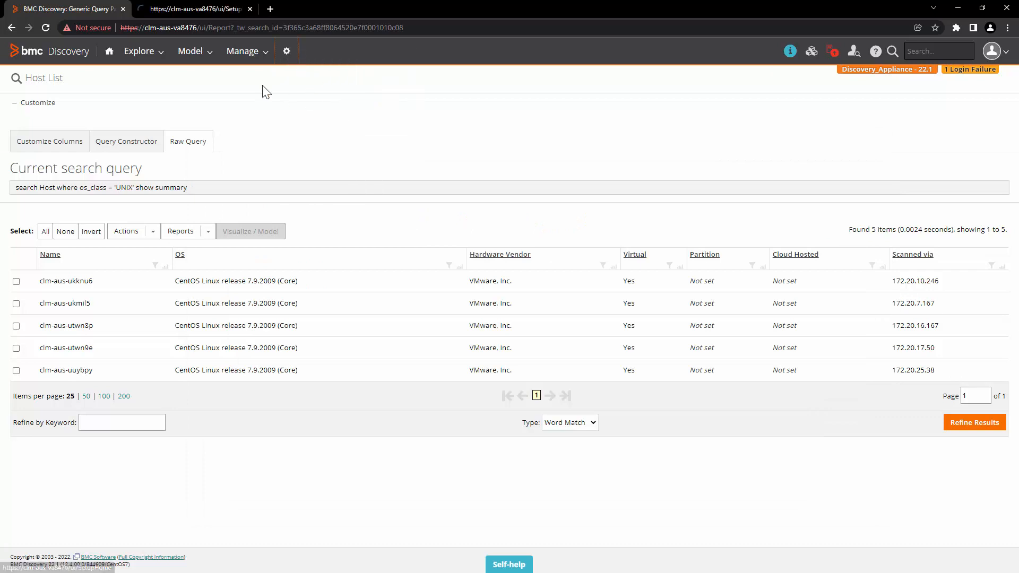
{"action": "left_click", "coordinate": [198, 8]}
{"action": "left_click", "coordinate": [557, 154]}
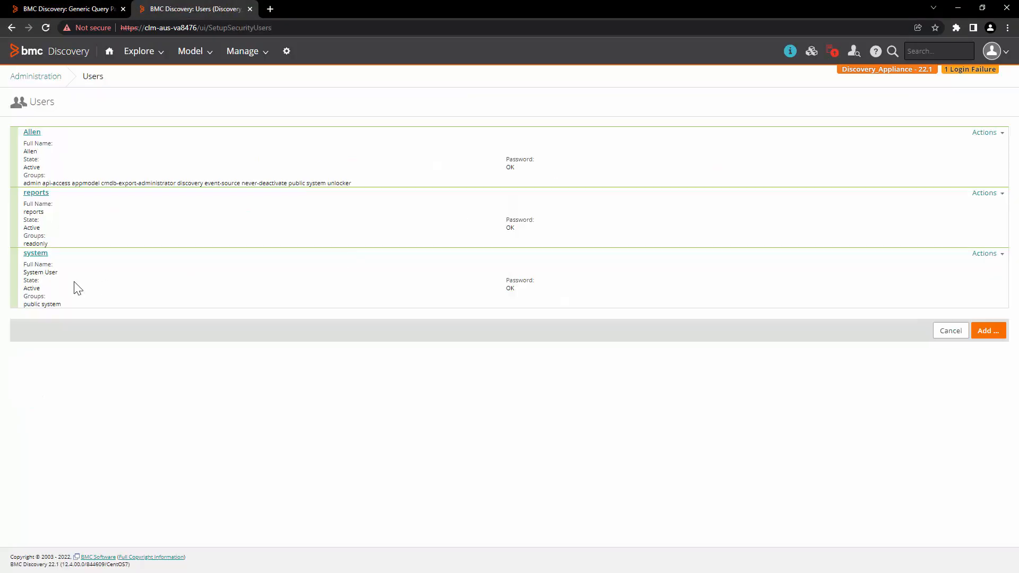
{"action": "left_click_drag", "start_coordinate": [49, 193], "coordinate": [22, 195]}
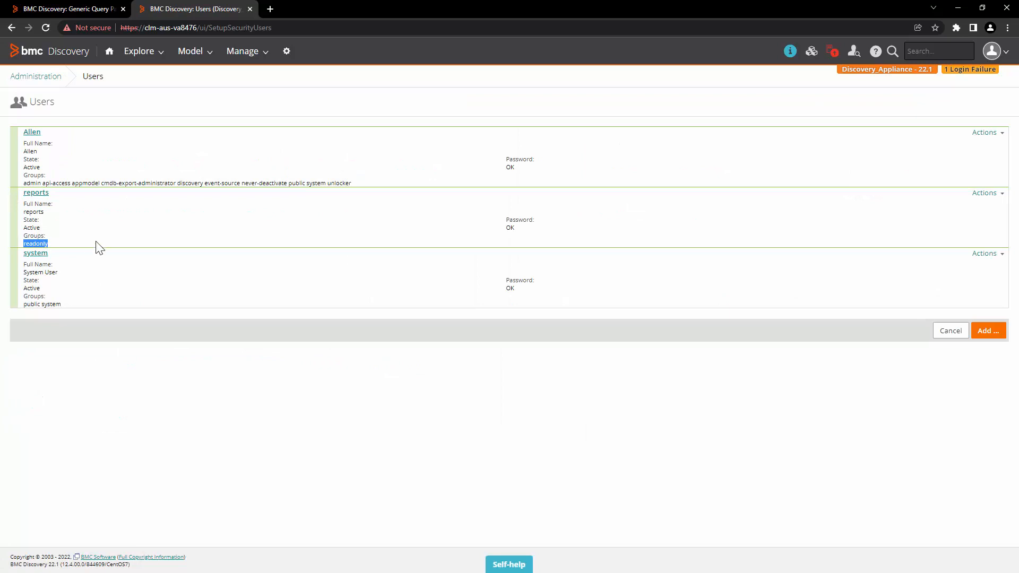
{"action": "left_click", "coordinate": [37, 7]}
Add the password options to the tw_query line, then delete --passwordfile=pwd.
{"action": "key", "text": "alt+Tab"}
{"action": "key", "text": "ctrl+v"}
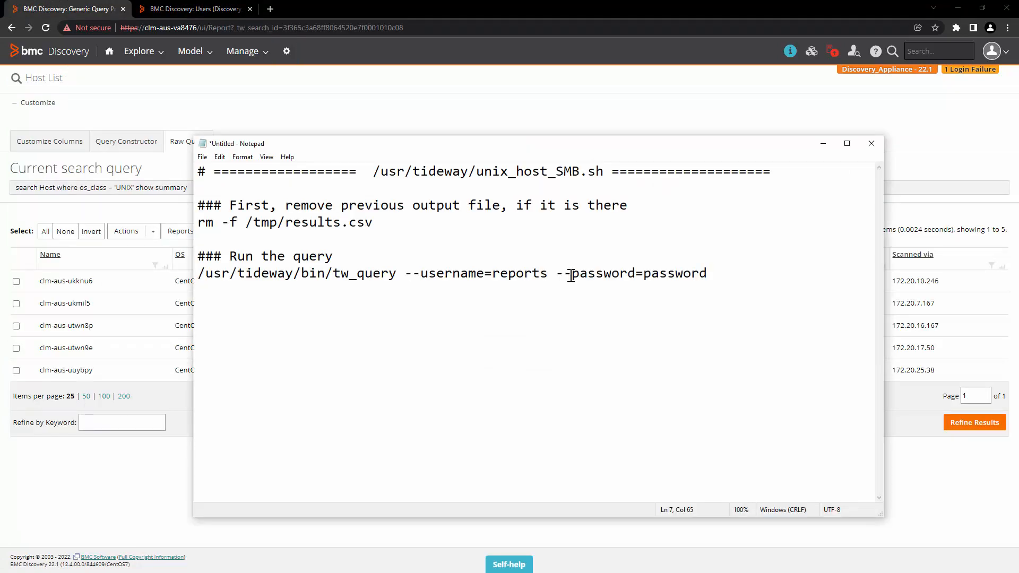
{"action": "key", "text": "ctrl+v"}
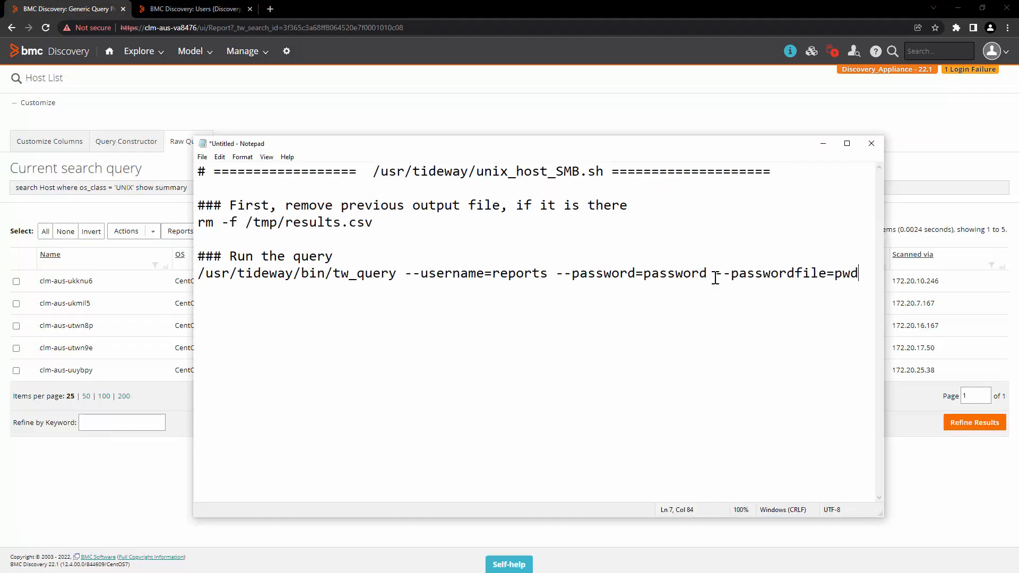
{"action": "double_click", "coordinate": [851, 273]}
{"action": "left_click", "coordinate": [834, 276]}
{"action": "left_click_drag", "start_coordinate": [826, 272], "coordinate": [731, 273]}
{"action": "double_click", "coordinate": [842, 274]}
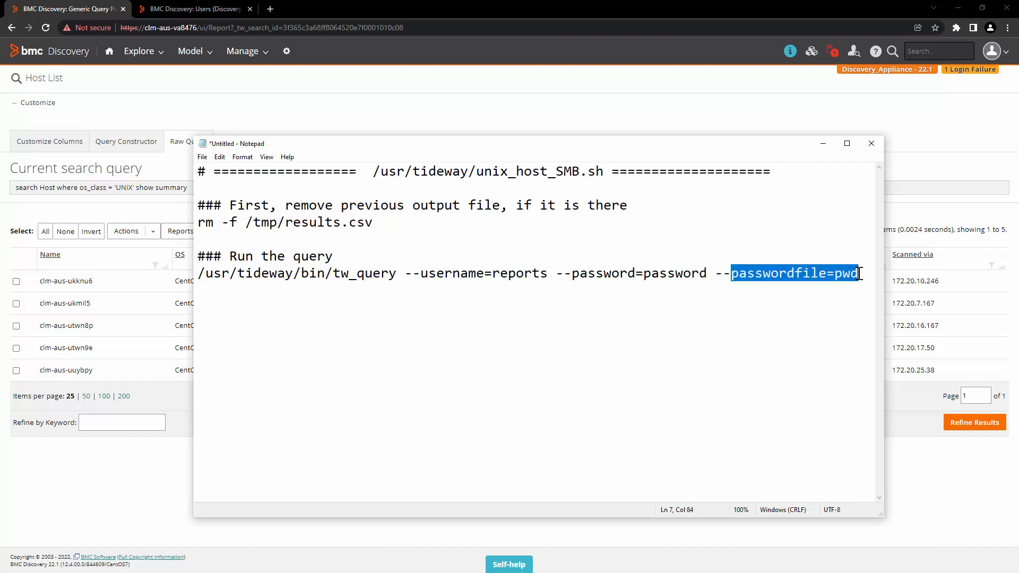
{"action": "left_click", "coordinate": [862, 277]}
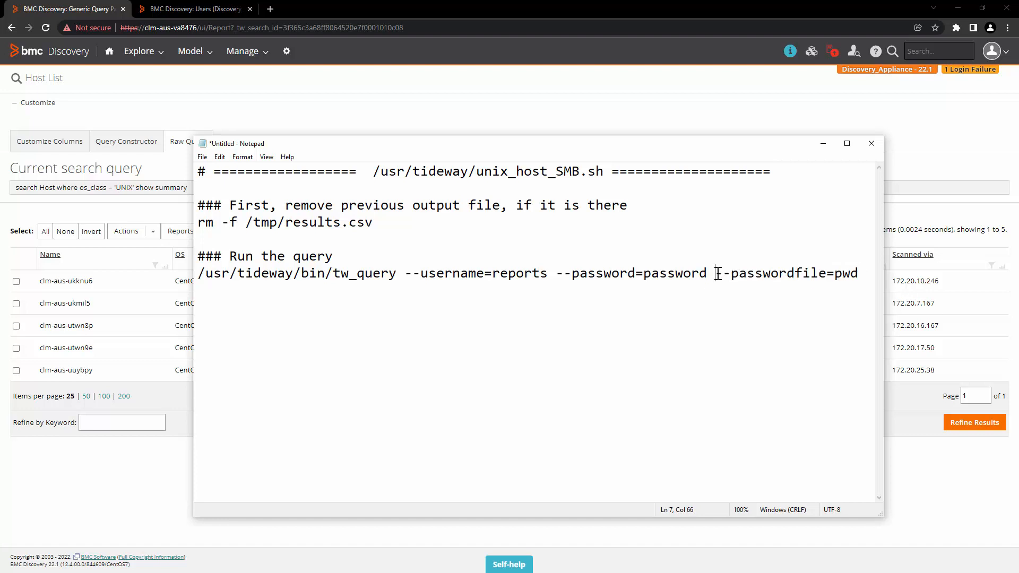
{"action": "left_click_drag", "start_coordinate": [717, 273], "coordinate": [860, 275]}
{"action": "key", "text": "BackSpace"}
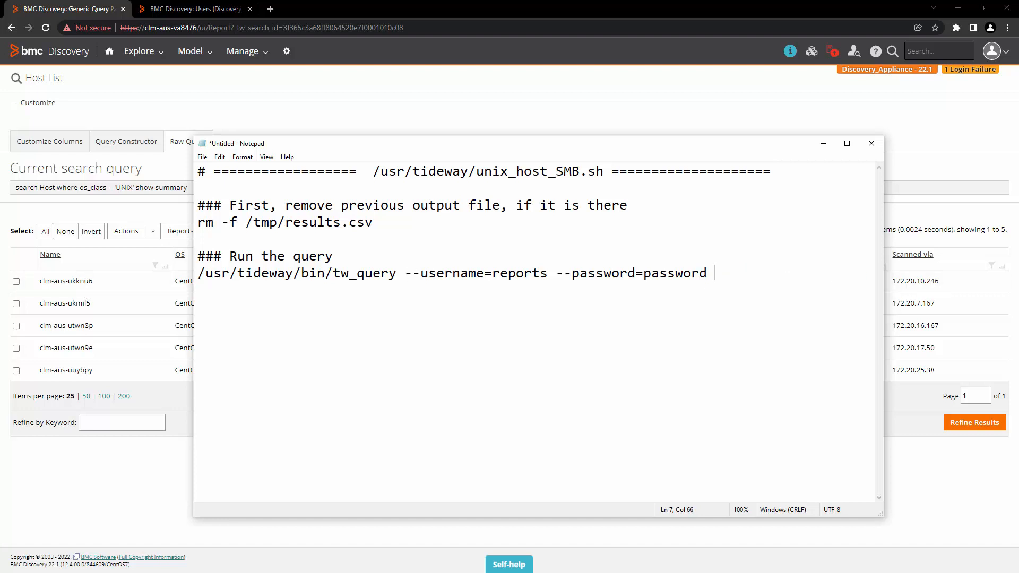
Add '--csv --file /tmp/results.csv' as the tw_query output options.
{"action": "type", "text": "--csv --file"}
{"action": "key", "text": "Left"}
{"action": "key", "text": "Left"}
{"action": "key", "text": "Left"}
{"action": "key", "text": "Left"}
{"action": "key", "text": "Left"}
{"action": "key", "text": "Left"}
{"action": "key", "text": "Left"}
{"action": "key", "text": "shift+Left"}
{"action": "key", "text": "shift+Left"}
{"action": "key", "text": "shift+Left"}
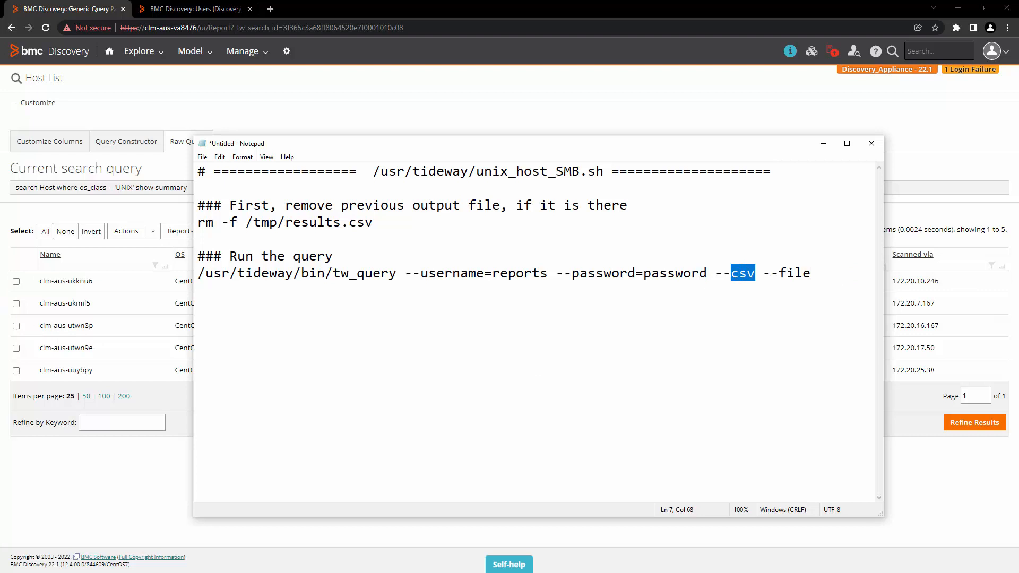
{"action": "left_click", "coordinate": [821, 274]}
{"action": "type", "text": "/tmp/results.csv"}
{"action": "left_click_drag", "start_coordinate": [230, 291], "coordinate": [330, 292]}
{"action": "left_click", "coordinate": [269, 291]}
{"action": "left_click", "coordinate": [348, 294]}
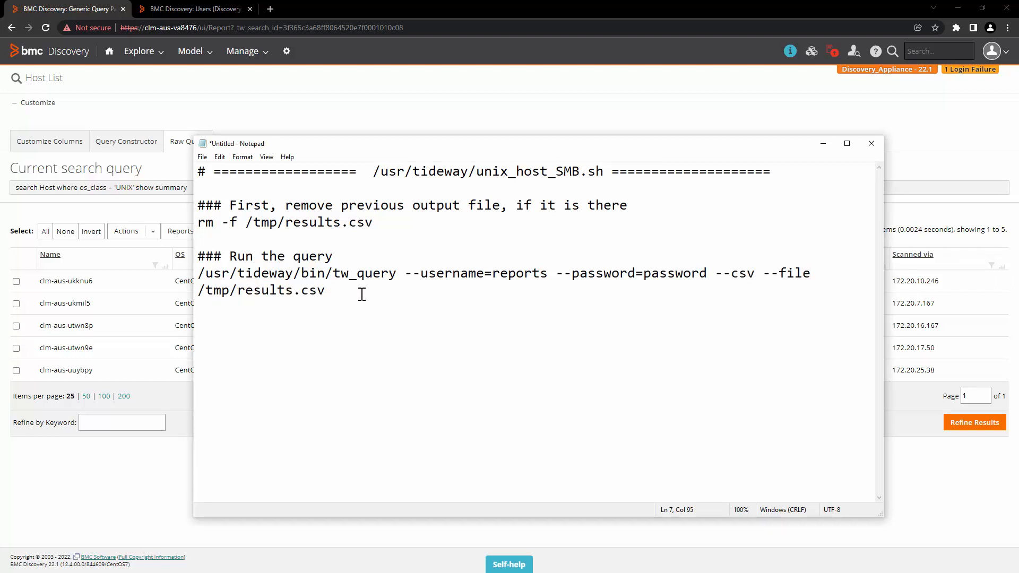
Append the Discovery search query, in double quotes, to the tw_query command.
{"action": "left_click", "coordinate": [189, 190]}
{"action": "left_click_drag", "start_coordinate": [189, 190], "coordinate": [18, 196]}
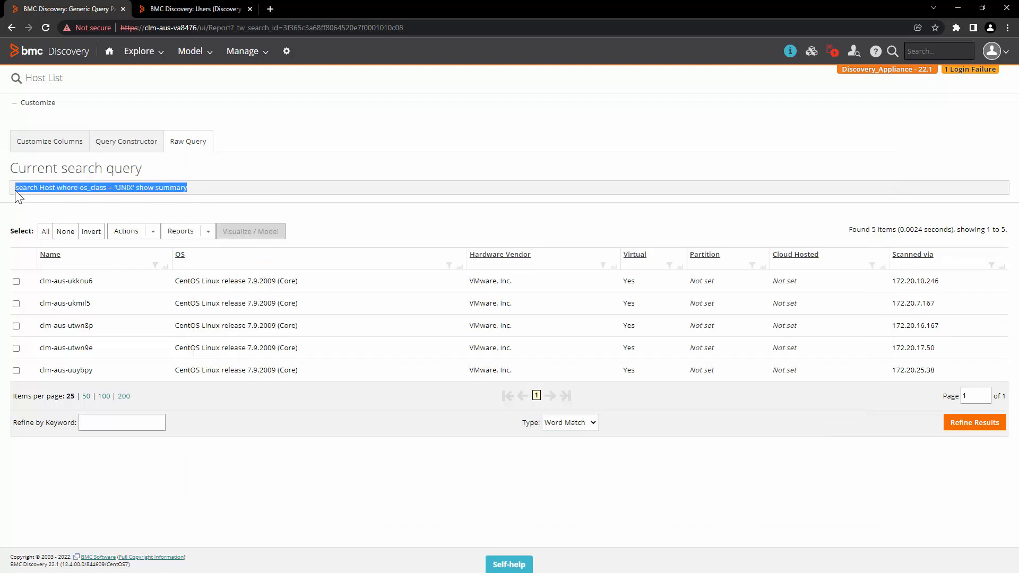
{"action": "key", "text": "ctrl+c"}
{"action": "key", "text": "alt+Tab"}
{"action": "type", "text": "\""}
{"action": "key", "text": "ctrl+v"}
{"action": "type", "text": "\""}
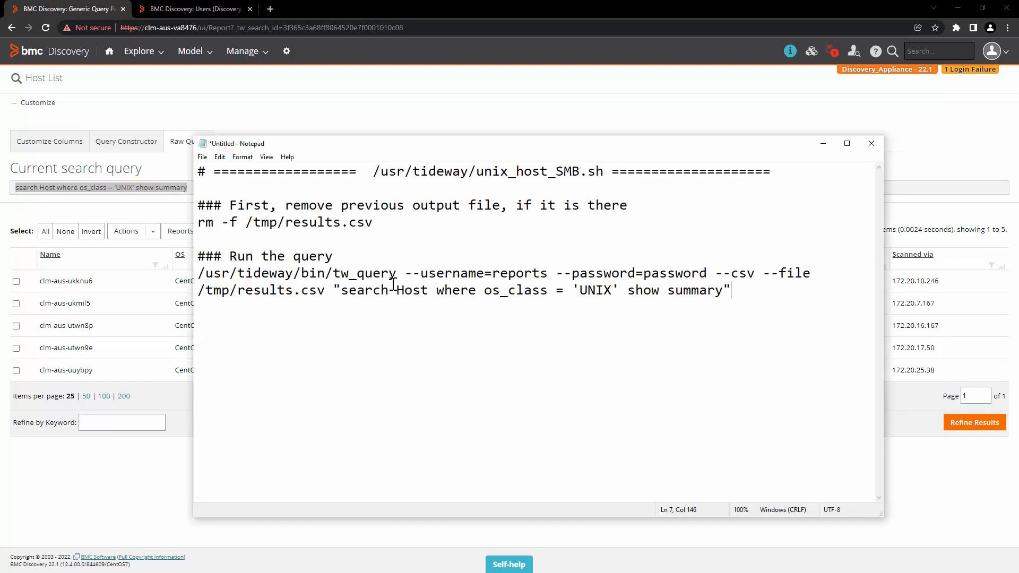
{"action": "key", "text": "Return"}
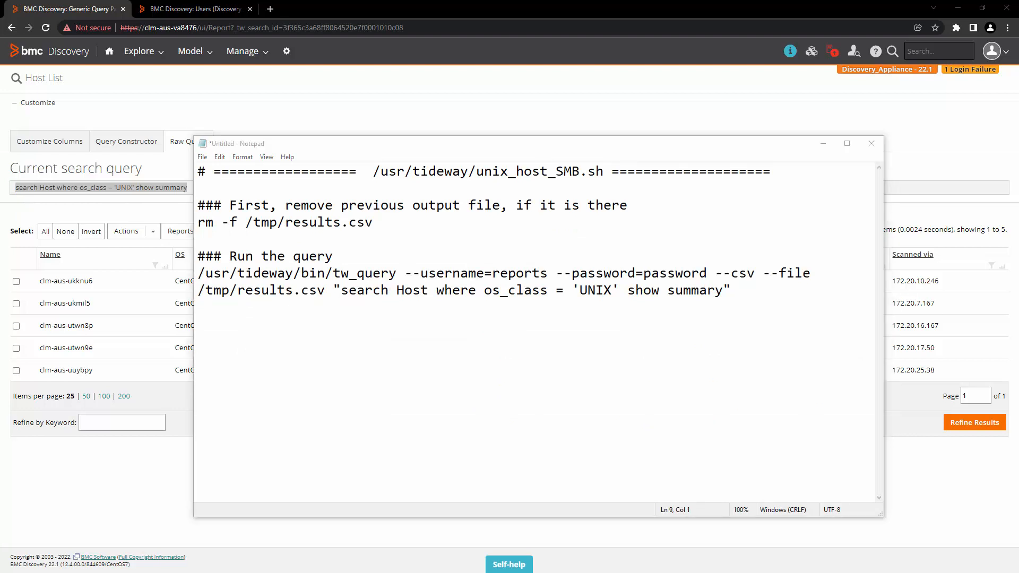
Add the dos2unix cleanup comment and command, plus a copy-to-SMB comment line.
{"action": "left_click", "coordinate": [456, 353]}
{"action": "key", "text": "ctrl+v"}
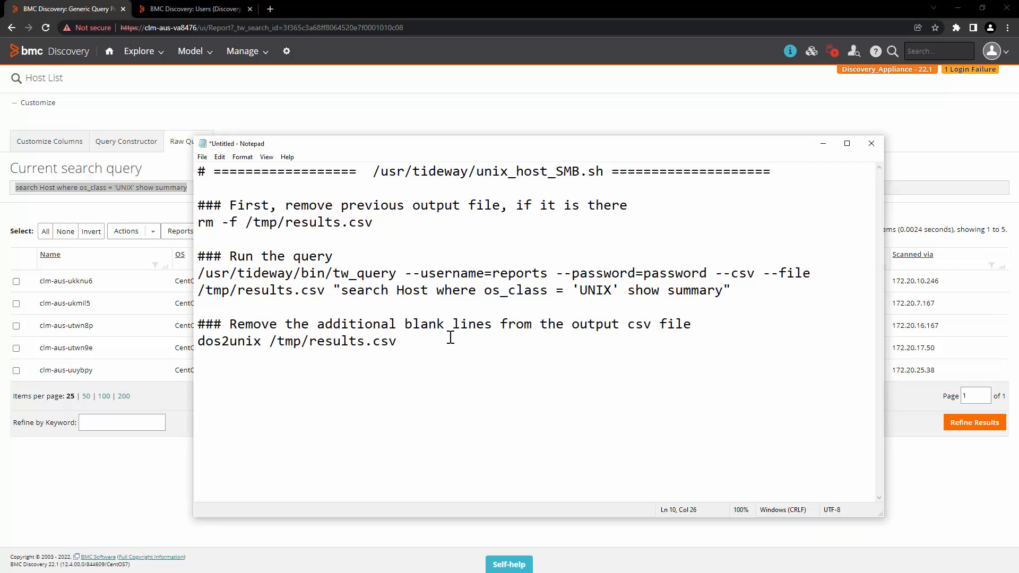
{"action": "left_click_drag", "start_coordinate": [459, 329], "coordinate": [523, 332]}
{"action": "left_click", "coordinate": [487, 357]}
{"action": "key", "text": "ctrl+v"}
{"action": "left_click", "coordinate": [204, 374]}
{"action": "left_click_drag", "start_coordinate": [204, 375], "coordinate": [664, 387]}
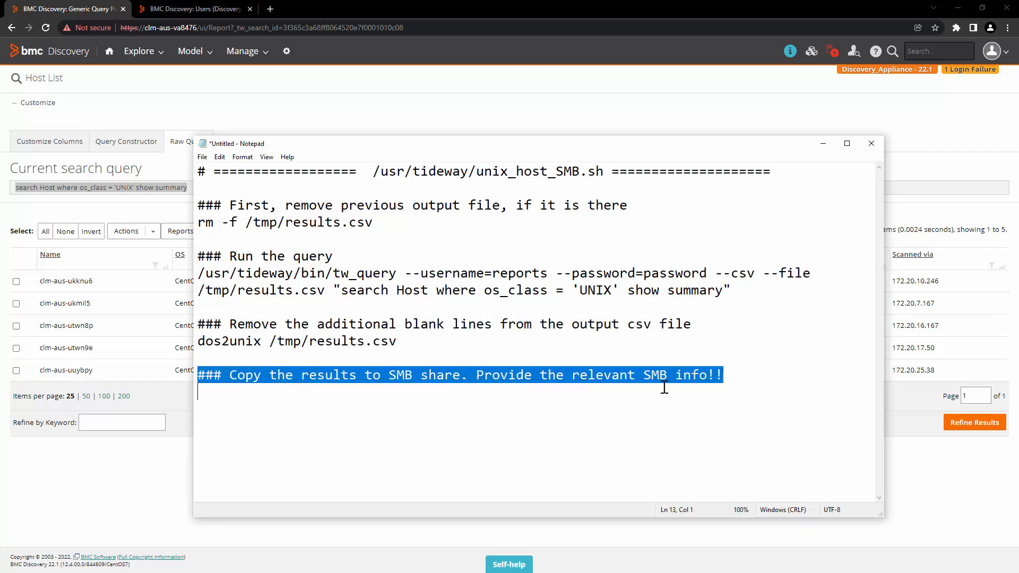
{"action": "left_click", "coordinate": [737, 381]}
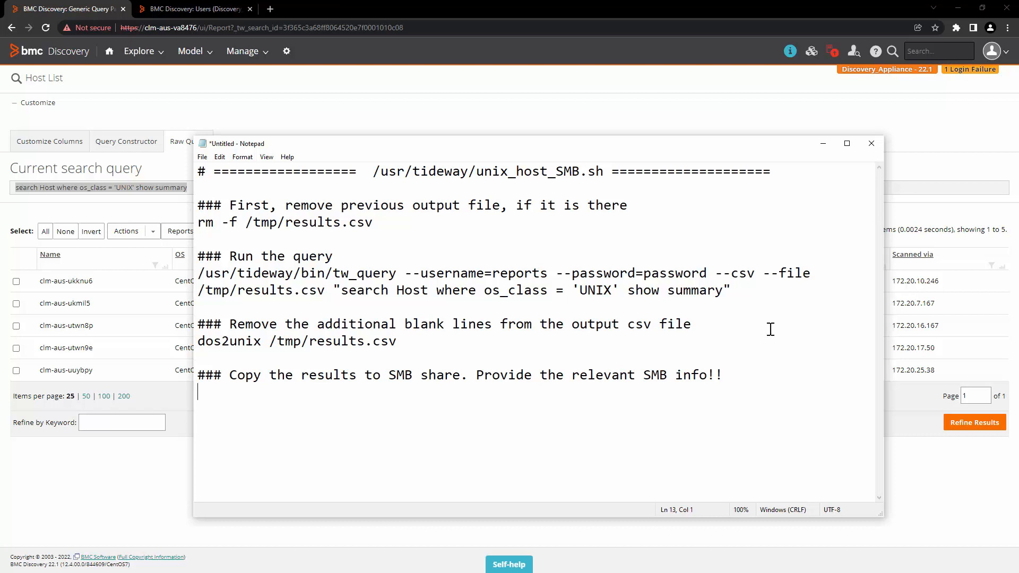
{"action": "key", "text": "Return"}
{"action": "key", "text": "Return"}
Add the smbclient template and the real command copying results.csv to //CLM-AUS-VA84G1/DiscoveryReports.
{"action": "key", "text": "ctrl+v"}
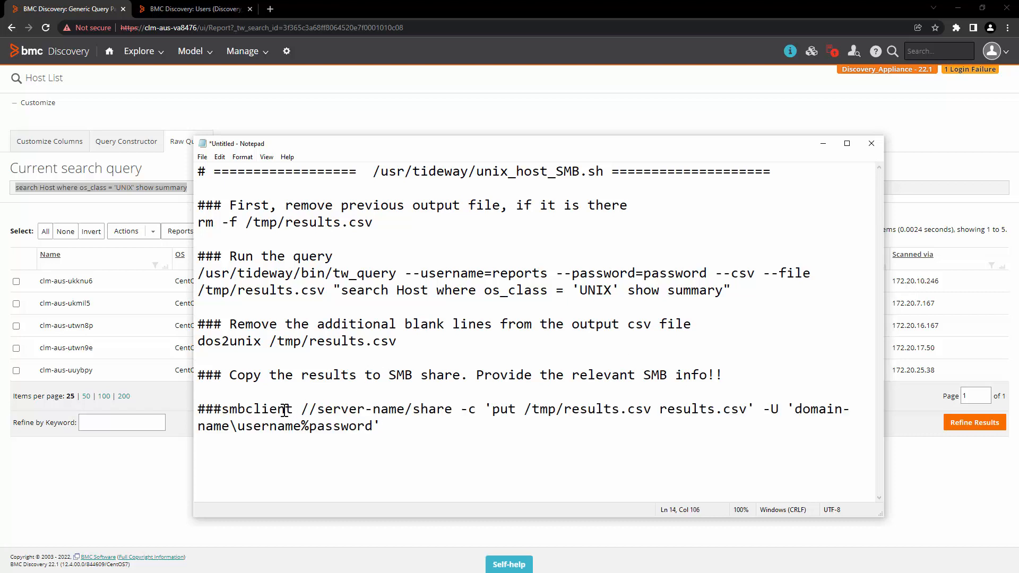
{"action": "double_click", "coordinate": [303, 409]}
{"action": "left_click", "coordinate": [262, 410]}
{"action": "left_click_drag", "start_coordinate": [222, 409], "coordinate": [452, 411]}
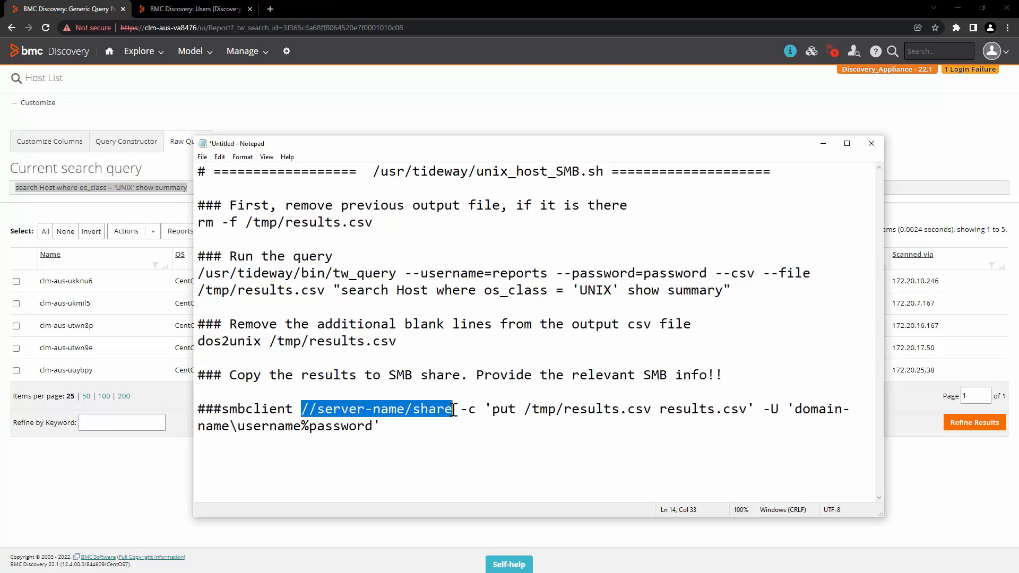
{"action": "left_click", "coordinate": [572, 410]}
{"action": "left_click", "coordinate": [532, 410]}
{"action": "left_click_drag", "start_coordinate": [542, 412], "coordinate": [656, 411]}
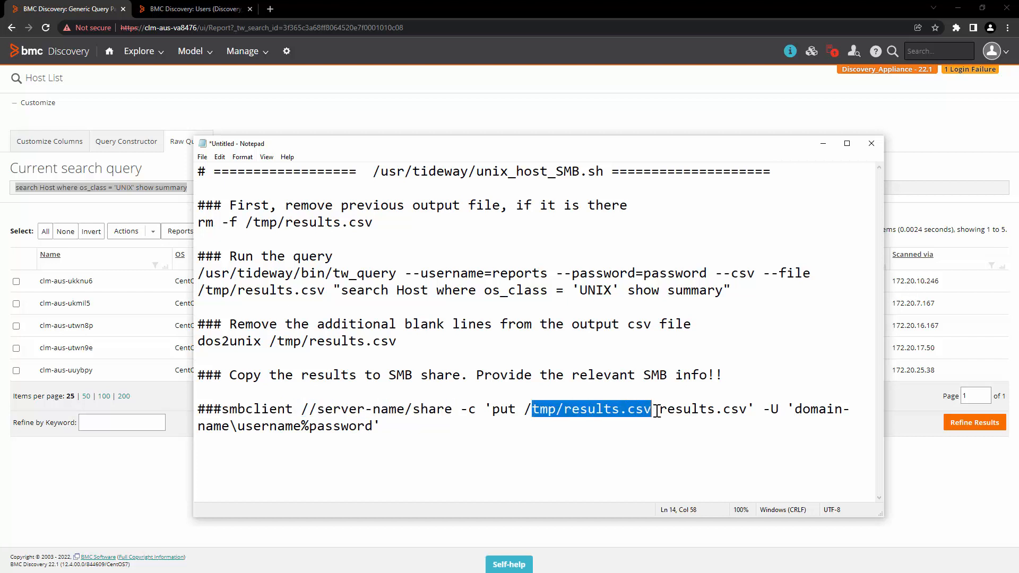
{"action": "left_click", "coordinate": [824, 426]}
{"action": "left_click_drag", "start_coordinate": [795, 406], "coordinate": [812, 429]}
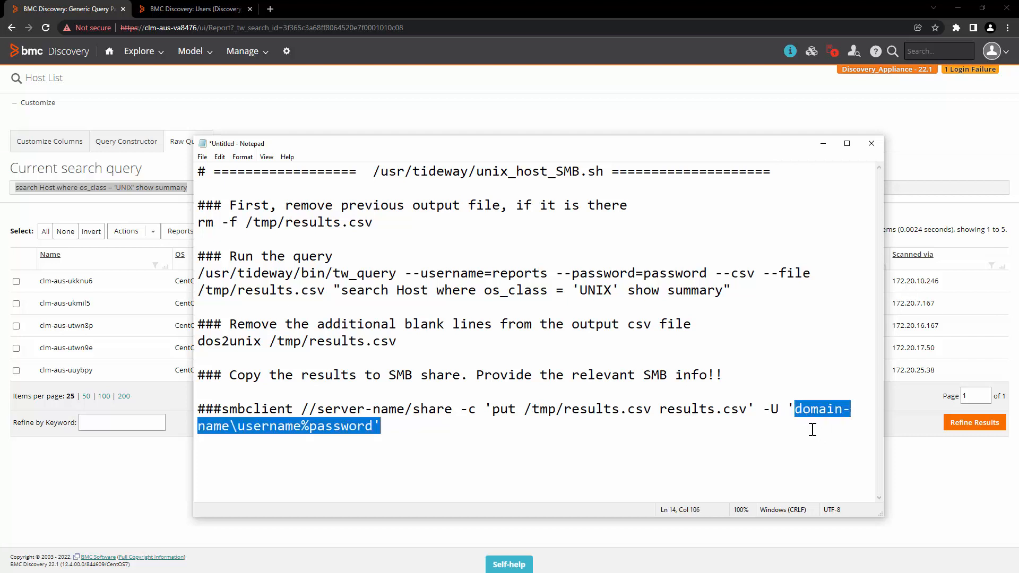
{"action": "left_click", "coordinate": [445, 436]}
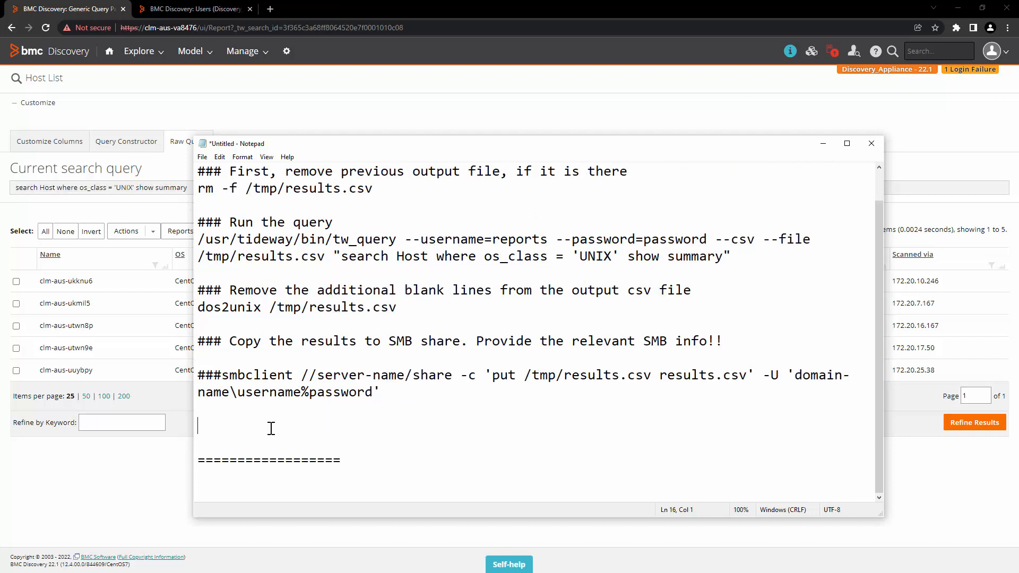
{"action": "key", "text": "ctrl+v"}
{"action": "left_click", "coordinate": [351, 442]}
{"action": "left_click_drag", "start_coordinate": [396, 449], "coordinate": [199, 426]}
{"action": "left_click", "coordinate": [341, 428]}
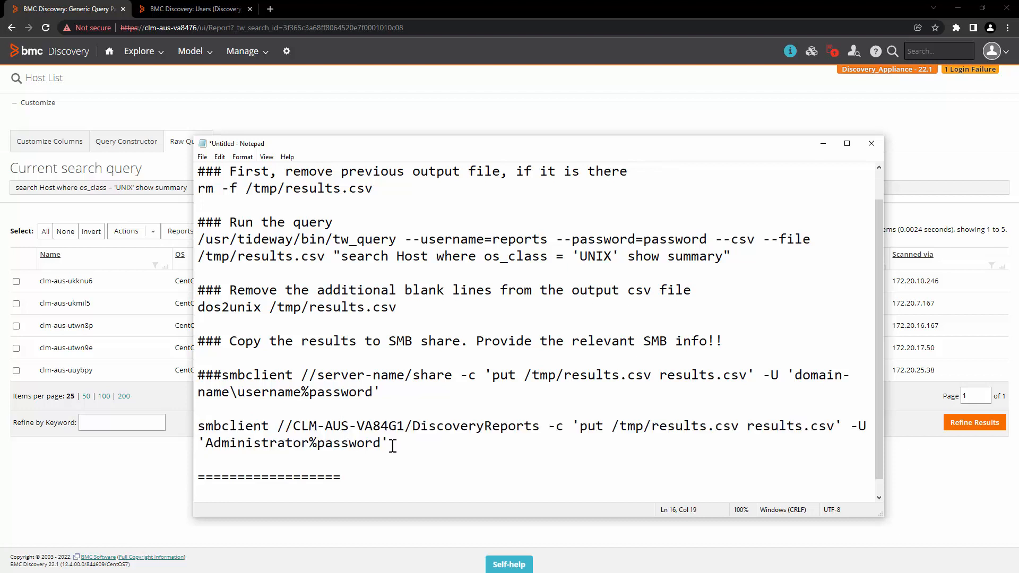
Begin saving the script as unix_host_SMB.sh, cancel, and recheck the smbclient command.
{"action": "key", "text": "ctrl+s"}
{"action": "type", "text": "unix_host_SMB.sh"}
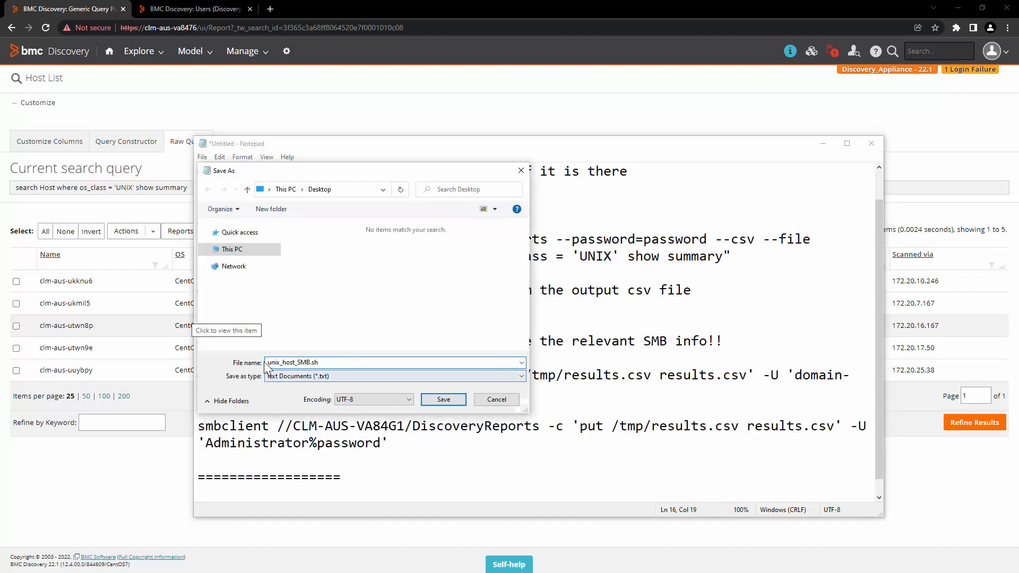
{"action": "key", "text": "Escape"}
{"action": "left_click", "coordinate": [387, 445]}
{"action": "left_click_drag", "start_coordinate": [387, 445], "coordinate": [200, 424]}
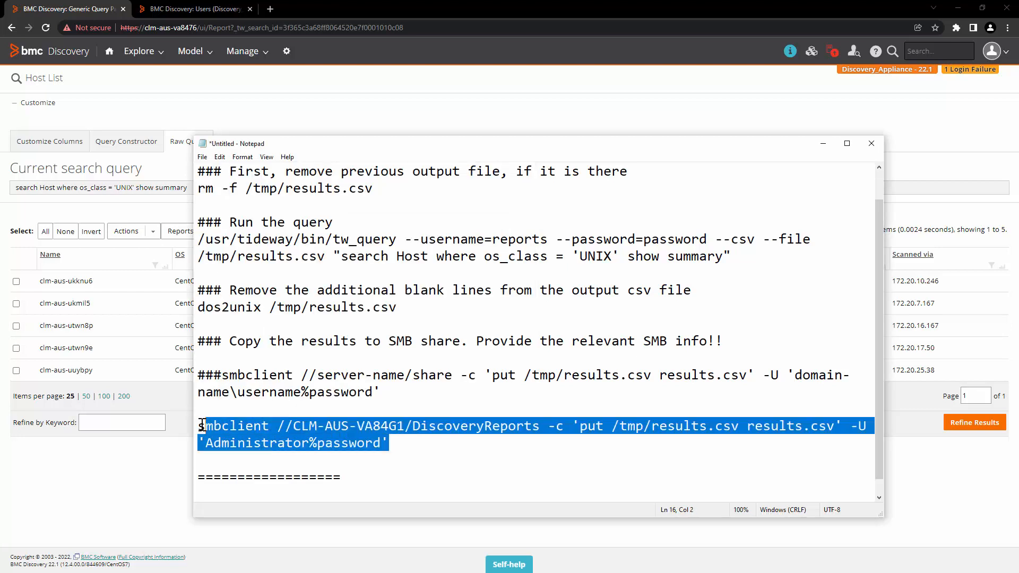
{"action": "left_click", "coordinate": [340, 431]}
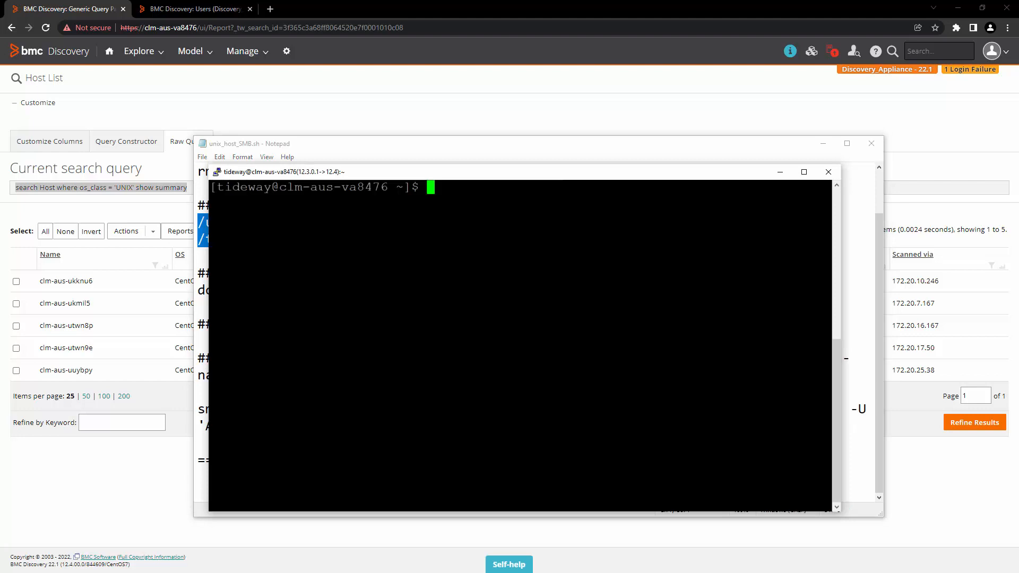
Run the pasted tw_query command on the appliance and change into /tmp.
{"action": "key", "text": "shift+Insert"}
{"action": "key", "text": "Return"}
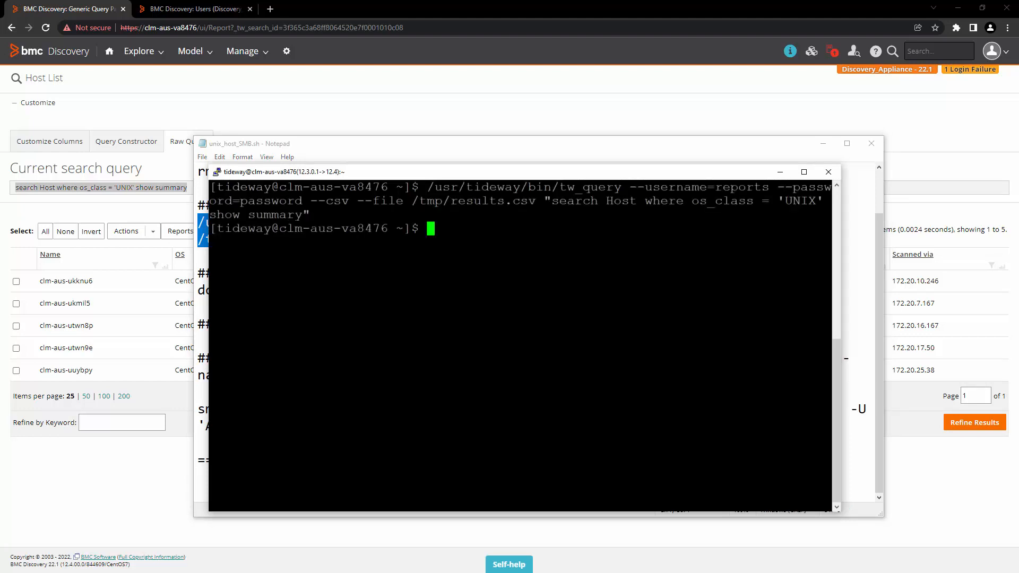
{"action": "type", "text": "cd /tmp"}
{"action": "key", "text": "Return"}
Print results.csv with cat and check the five CentOS host rows.
{"action": "type", "text": "cat"}
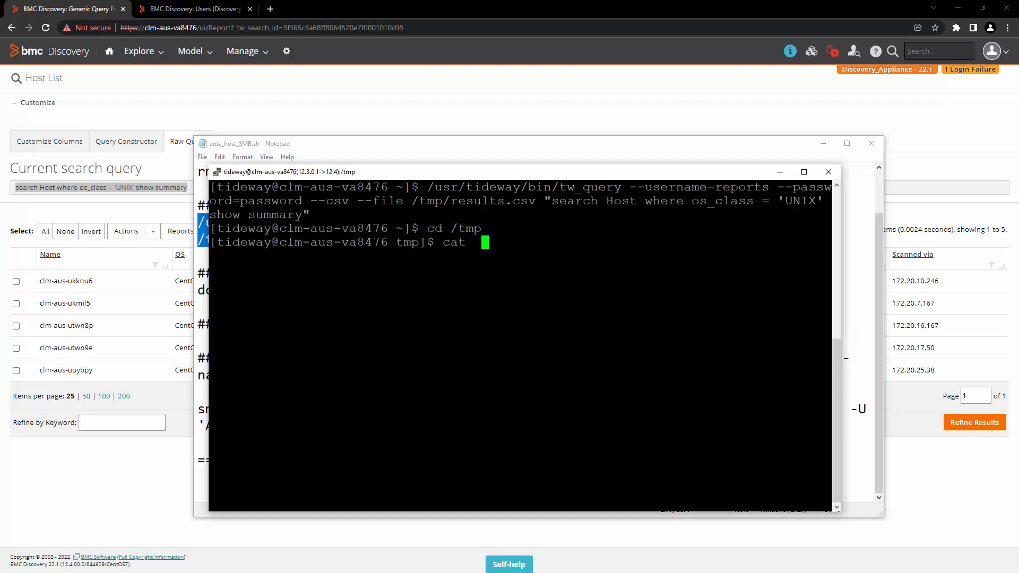
{"action": "key", "text": "BackSpace"}
{"action": "left_click_drag", "start_coordinate": [450, 201], "coordinate": [532, 201]}
{"action": "right_click", "coordinate": [529, 202]}
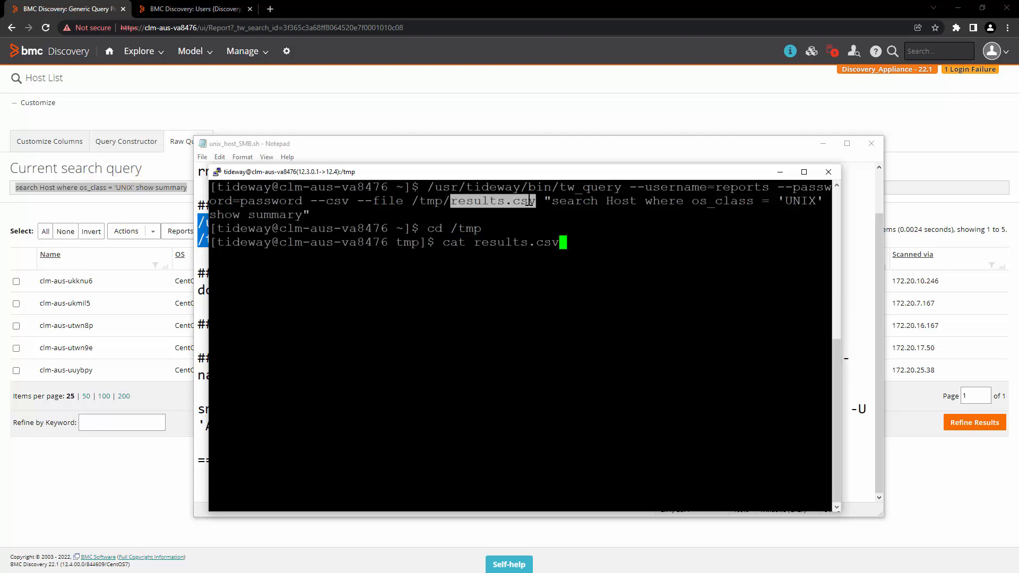
{"action": "key", "text": "Return"}
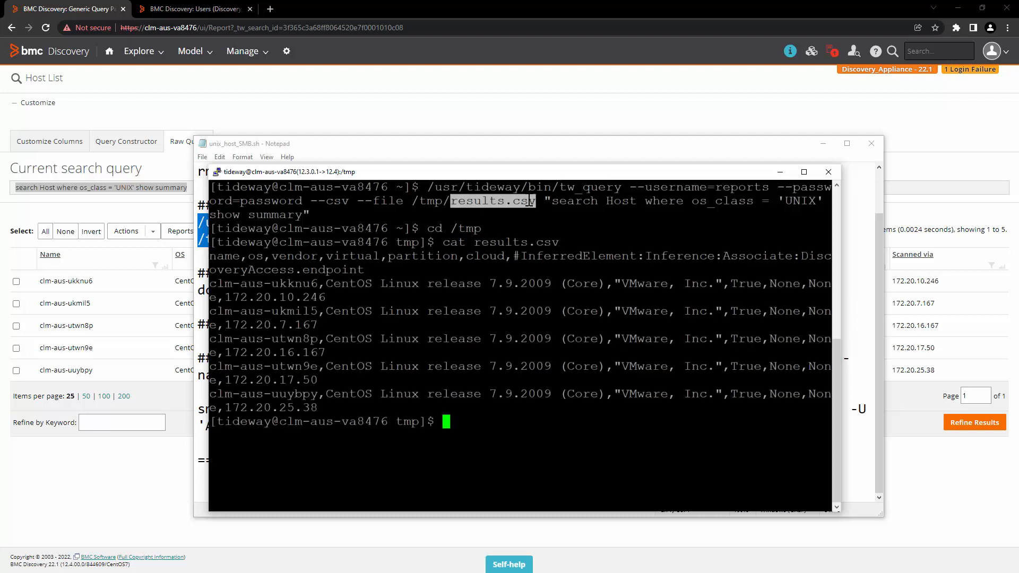
{"action": "left_click", "coordinate": [532, 348]}
{"action": "left_click_drag", "start_coordinate": [532, 350], "coordinate": [327, 297]}
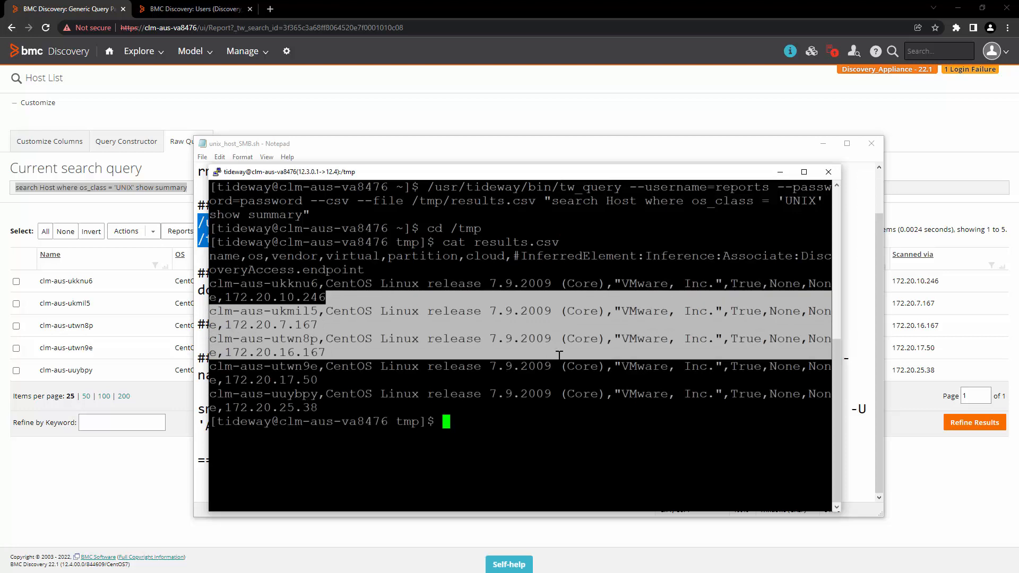
{"action": "left_click", "coordinate": [559, 354]}
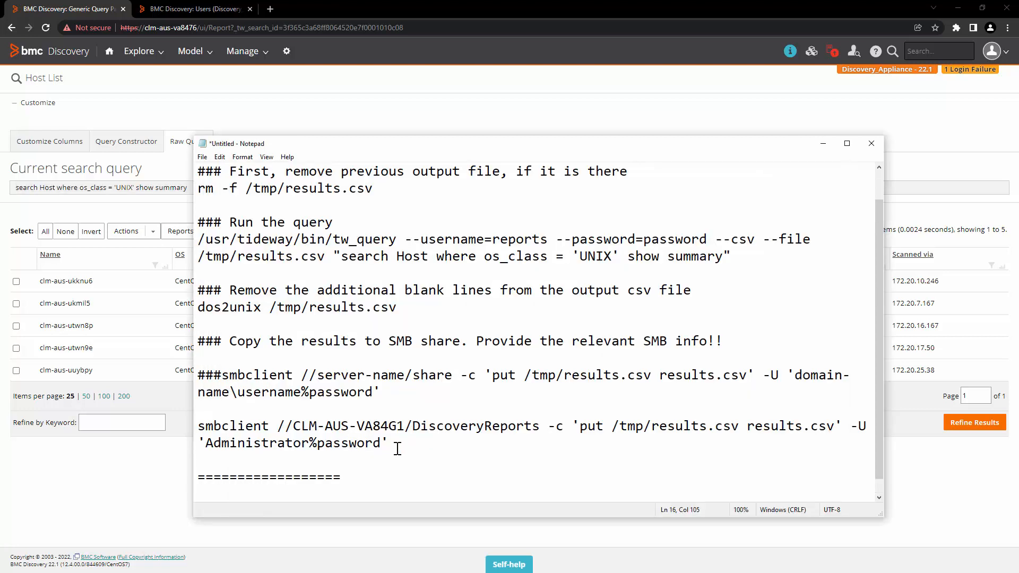
{"action": "left_click_drag", "start_coordinate": [393, 443], "coordinate": [198, 426]}
{"action": "left_click", "coordinate": [341, 431]}
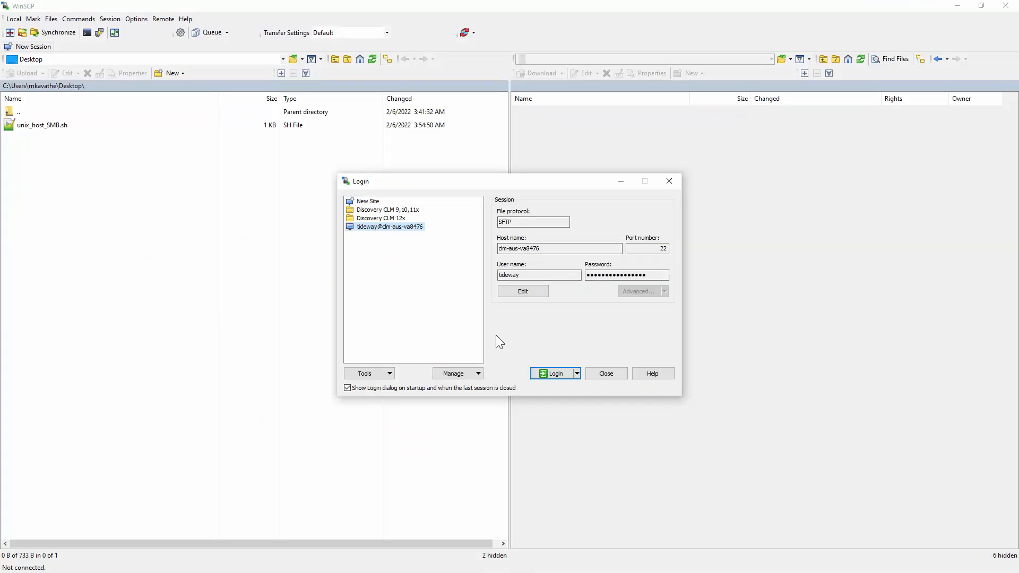
Log in with WinSCP and copy unix_host_SMB.sh from the Desktop into /usr/tideway.
{"action": "left_click", "coordinate": [555, 373]}
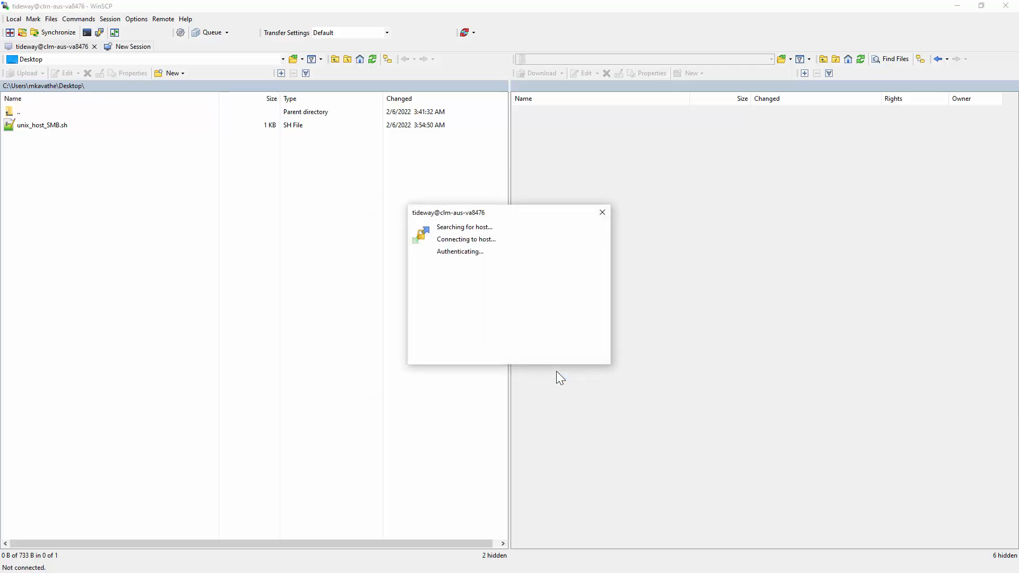
{"action": "left_click_drag", "start_coordinate": [43, 125], "coordinate": [604, 455]}
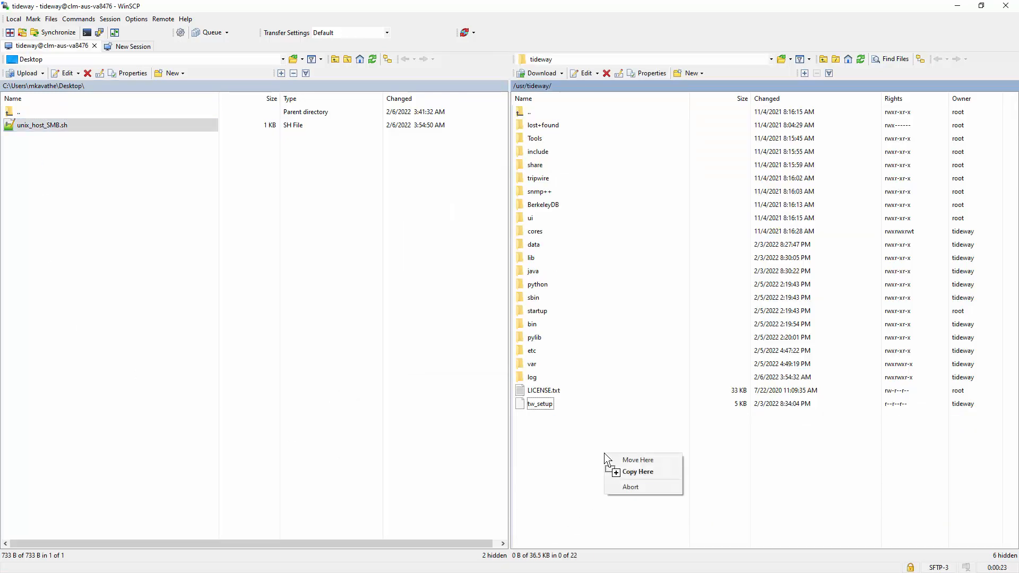
{"action": "left_click", "coordinate": [639, 472]}
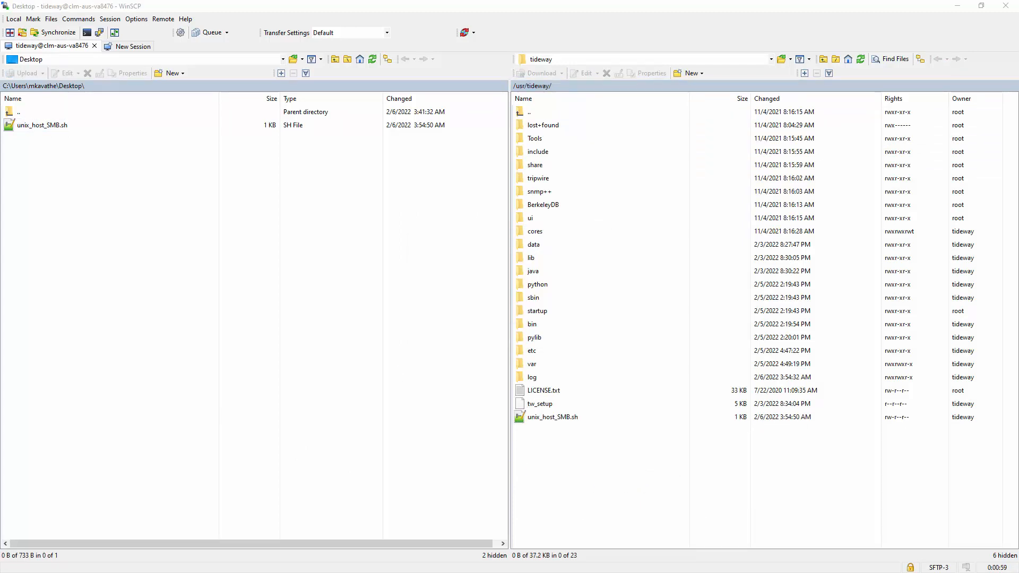
Run dos2unix on the uploaded script in PuTTY to convert its line endings.
{"action": "key", "text": "alt+Tab"}
{"action": "key", "text": "Up"}
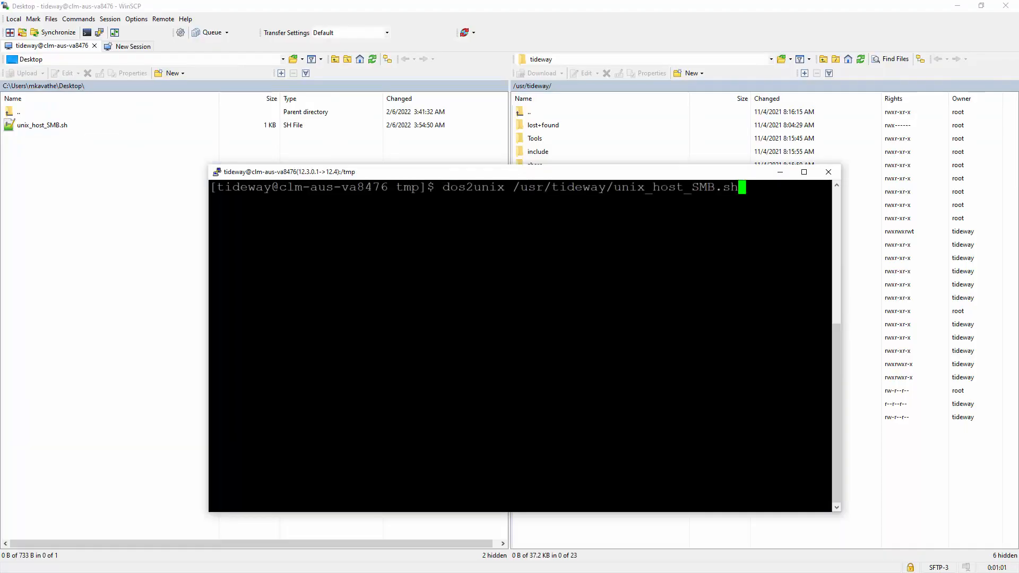
{"action": "key", "text": "Return"}
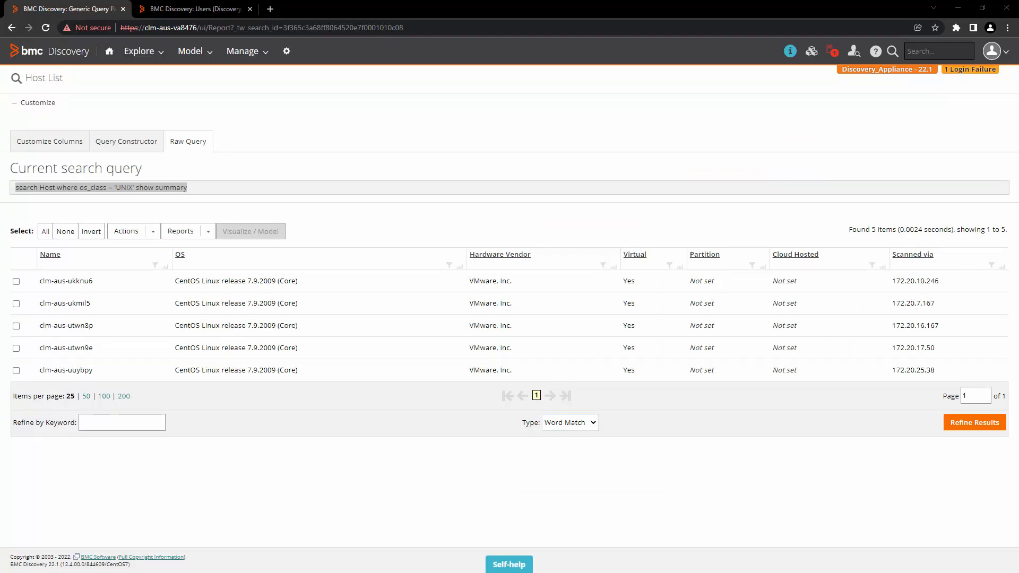
Paste the unix_host_SMB.cron header and comments describing the daily 02:00 job.
{"action": "key", "text": "alt+Tab"}
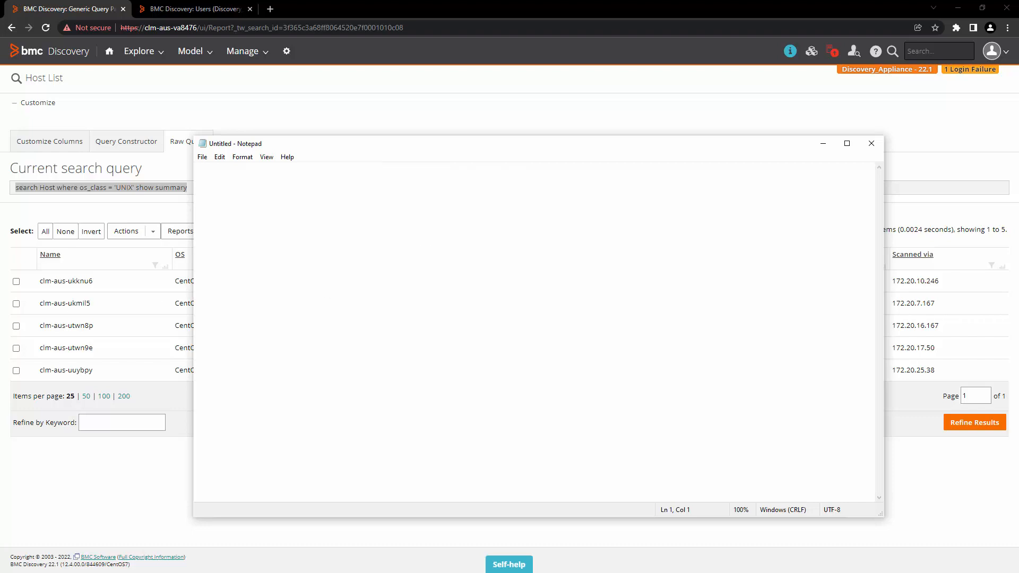
{"action": "key", "text": "ctrl+v"}
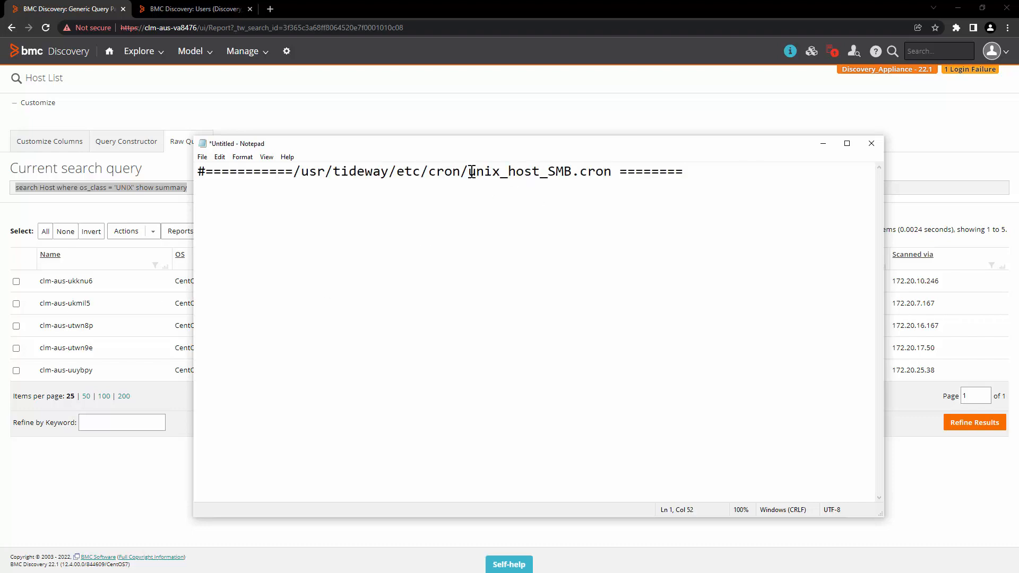
{"action": "left_click_drag", "start_coordinate": [468, 170], "coordinate": [630, 172]}
{"action": "left_click", "coordinate": [707, 173]}
{"action": "key", "text": "ctrl+v"}
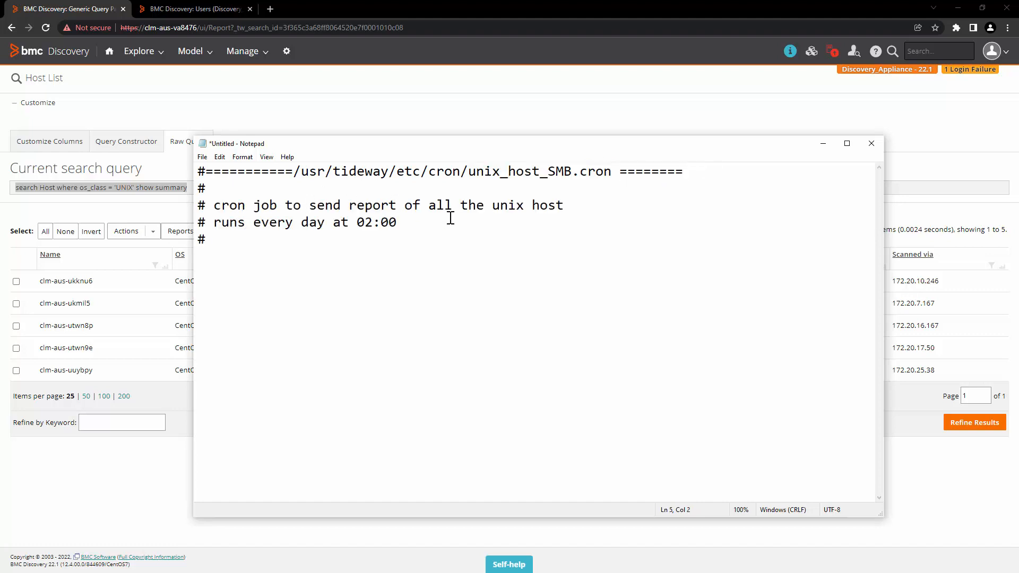
{"action": "left_click_drag", "start_coordinate": [433, 204], "coordinate": [546, 210]}
{"action": "left_click", "coordinate": [445, 250]}
{"action": "left_click_drag", "start_coordinate": [213, 223], "coordinate": [415, 223]}
{"action": "left_click", "coordinate": [385, 243]}
Add the '0 2 * * *' entry running /bin/sh /usr/tideway/unix_host_SMB.sh.
{"action": "key", "text": "ctrl+v"}
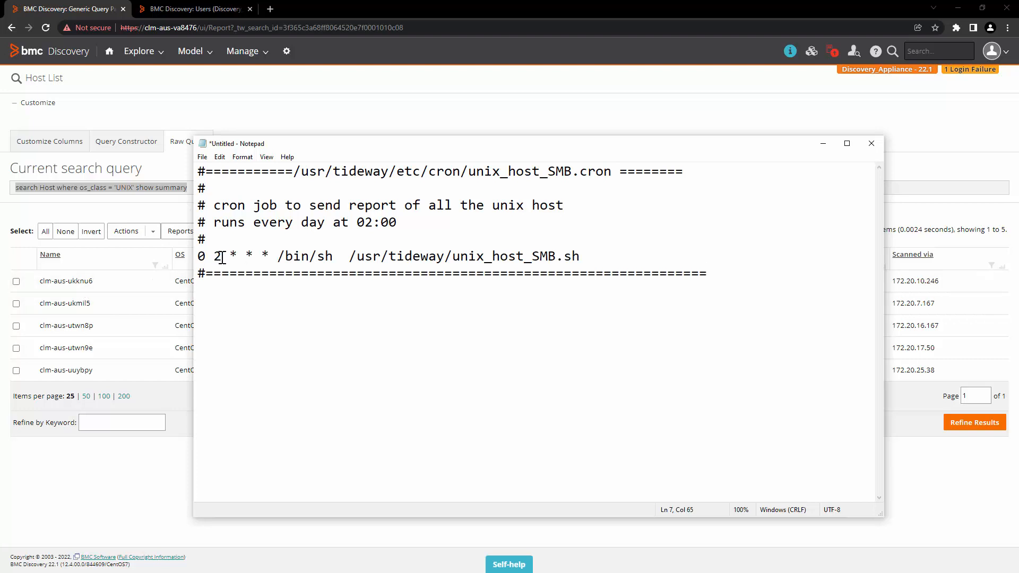
{"action": "left_click_drag", "start_coordinate": [221, 258], "coordinate": [191, 258]}
{"action": "left_click", "coordinate": [364, 323]}
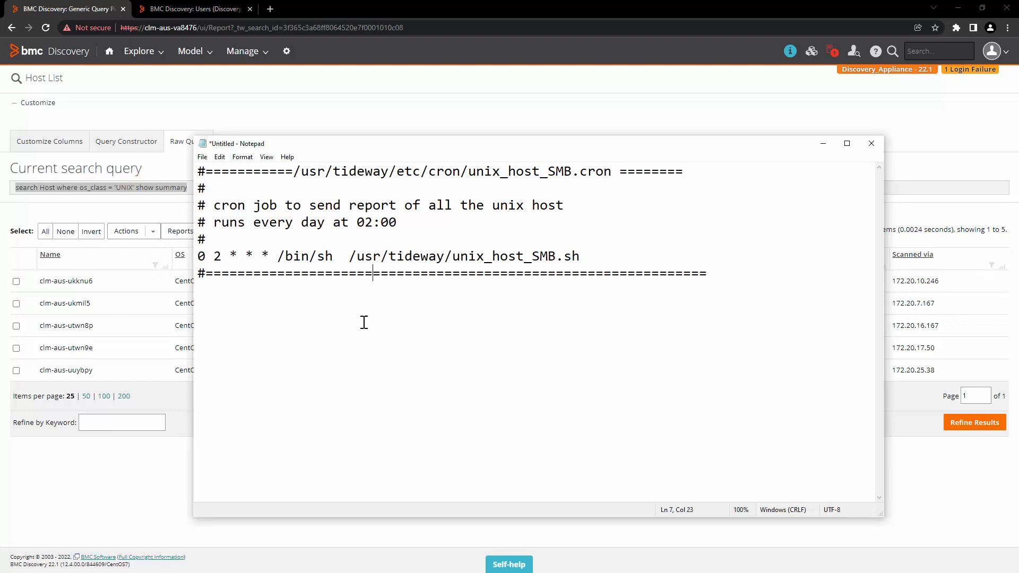
{"action": "left_click", "coordinate": [353, 255]}
{"action": "left_click", "coordinate": [583, 259]}
{"action": "left_click_drag", "start_coordinate": [454, 257], "coordinate": [597, 258]}
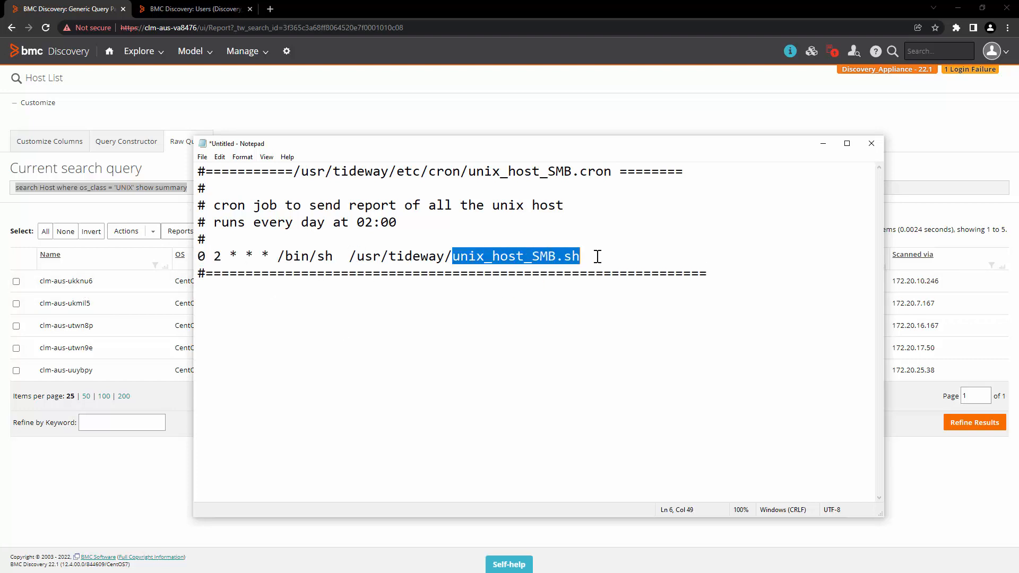
Save the file to the Desktop as unix_host_SMB.cron.
{"action": "left_click_drag", "start_coordinate": [468, 171], "coordinate": [619, 171]}
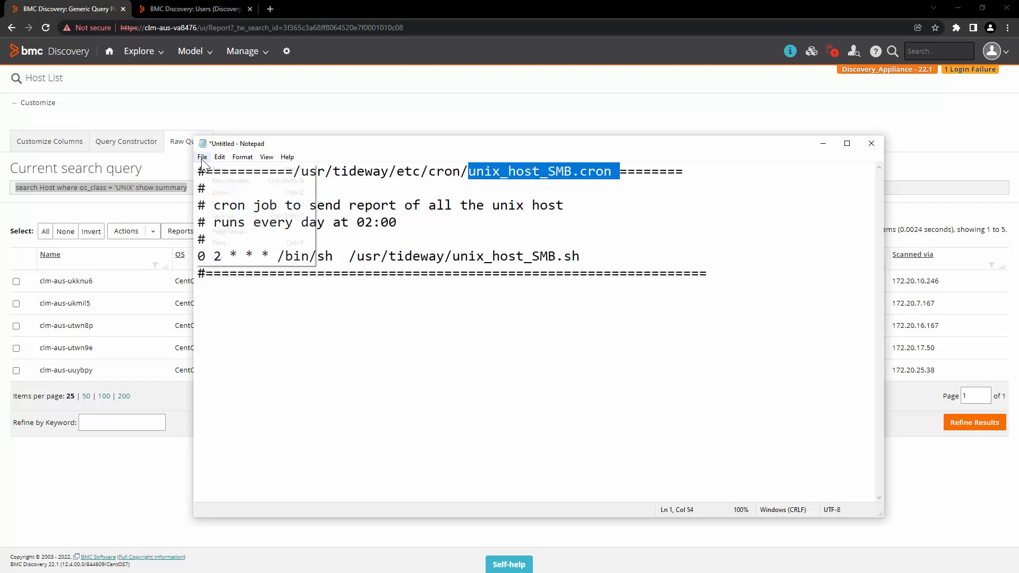
{"action": "left_click", "coordinate": [202, 156]}
{"action": "left_click", "coordinate": [244, 203]}
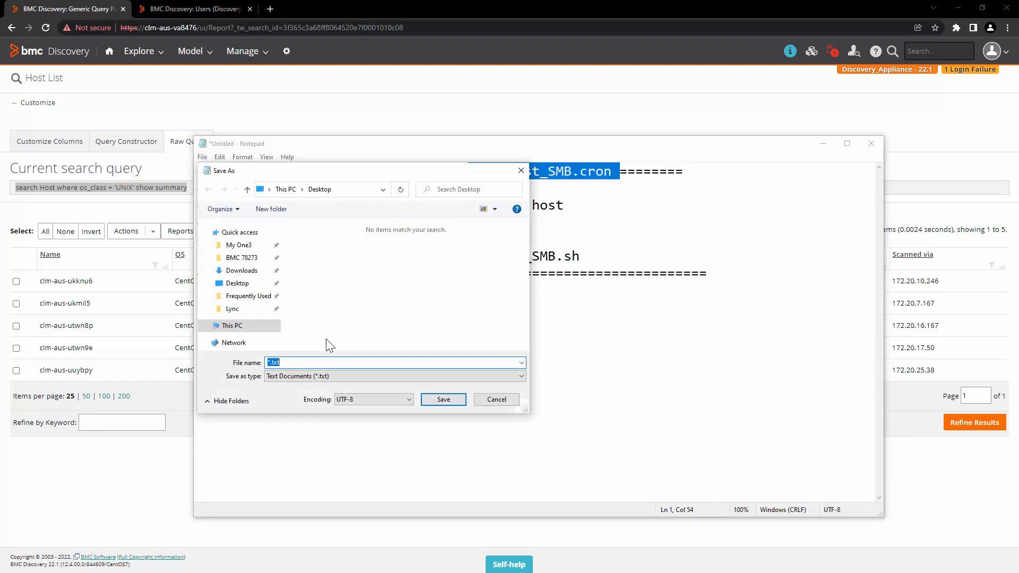
{"action": "key", "text": "ctrl+v"}
{"action": "left_click", "coordinate": [444, 400]}
Copy unix_host_SMB.cron into /usr/tideway/etc/cron on the appliance and convert it with dos2unix.
{"action": "key", "text": "alt+Tab"}
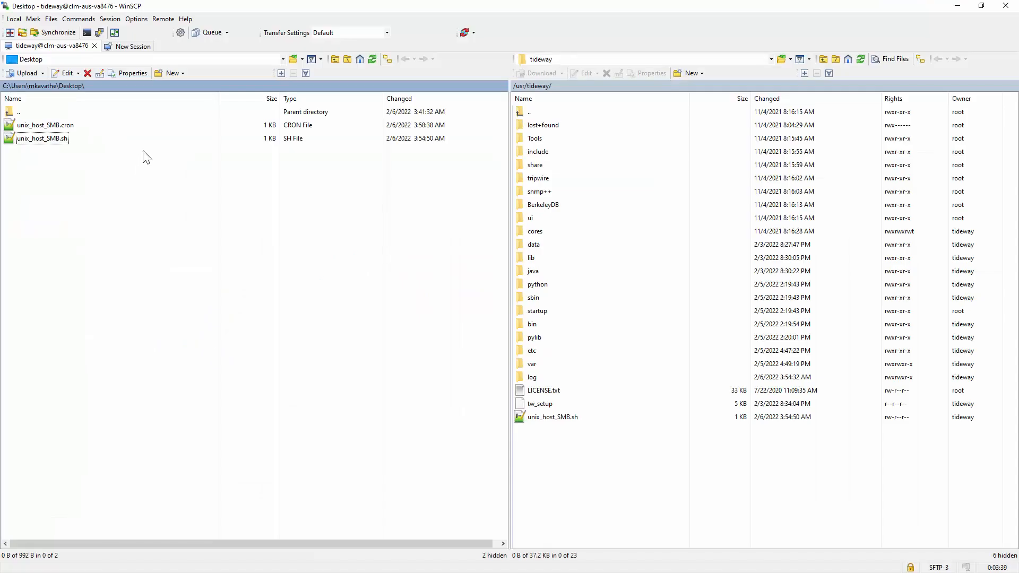
{"action": "left_click", "coordinate": [59, 127]}
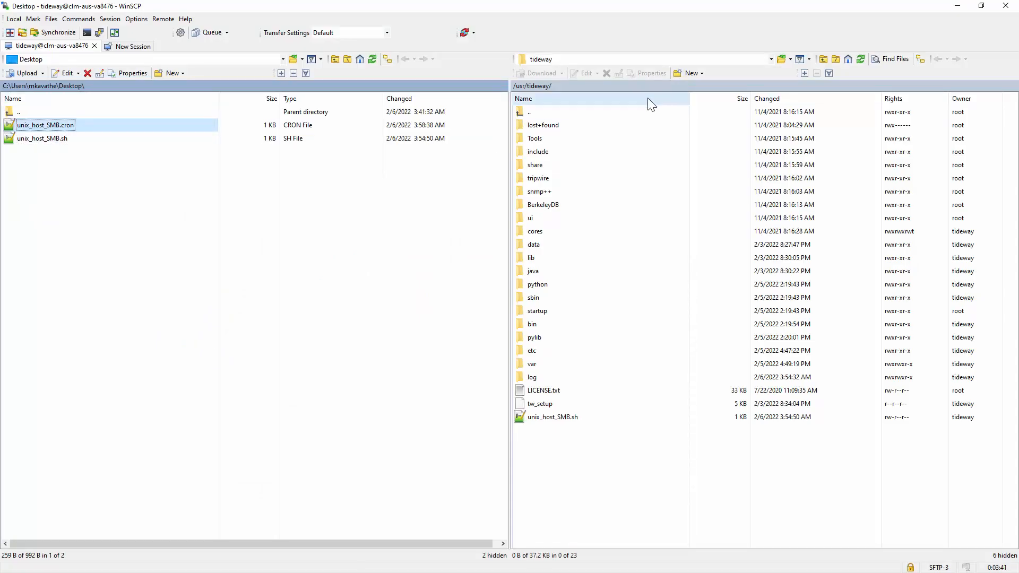
{"action": "double_click", "coordinate": [544, 350]}
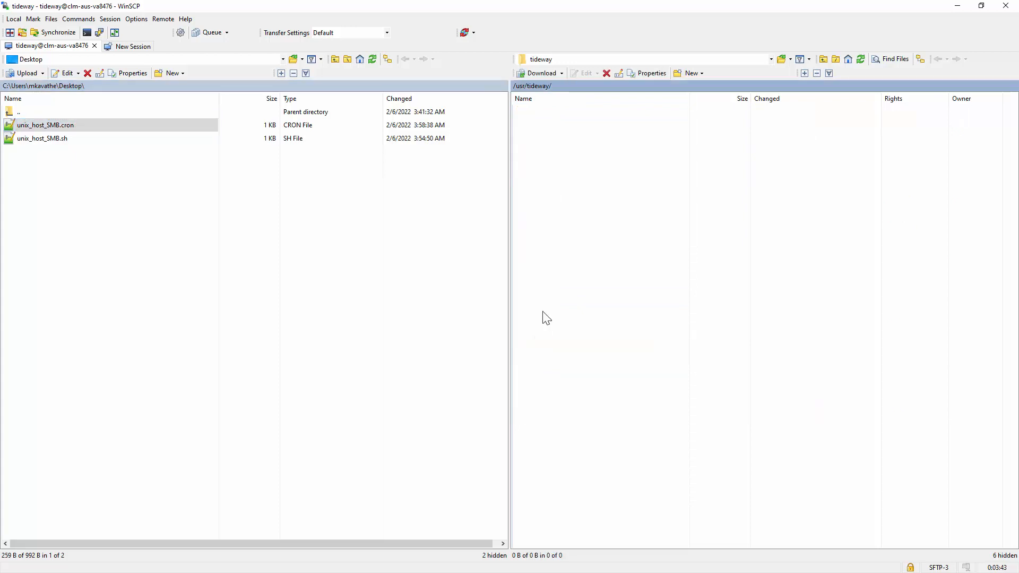
{"action": "double_click", "coordinate": [537, 164]}
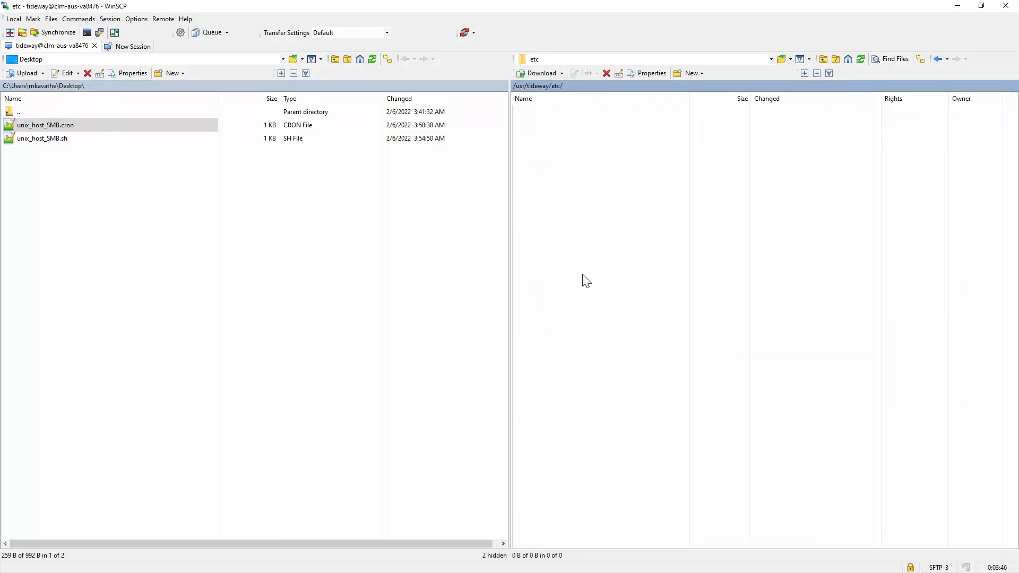
{"action": "left_click_drag", "start_coordinate": [122, 126], "coordinate": [576, 357]}
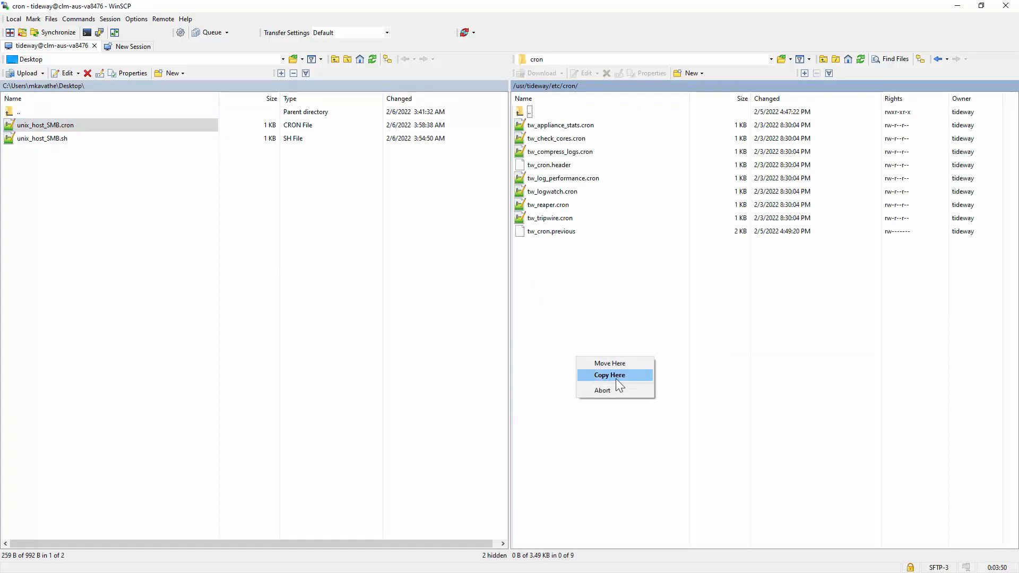
{"action": "left_click", "coordinate": [615, 378]}
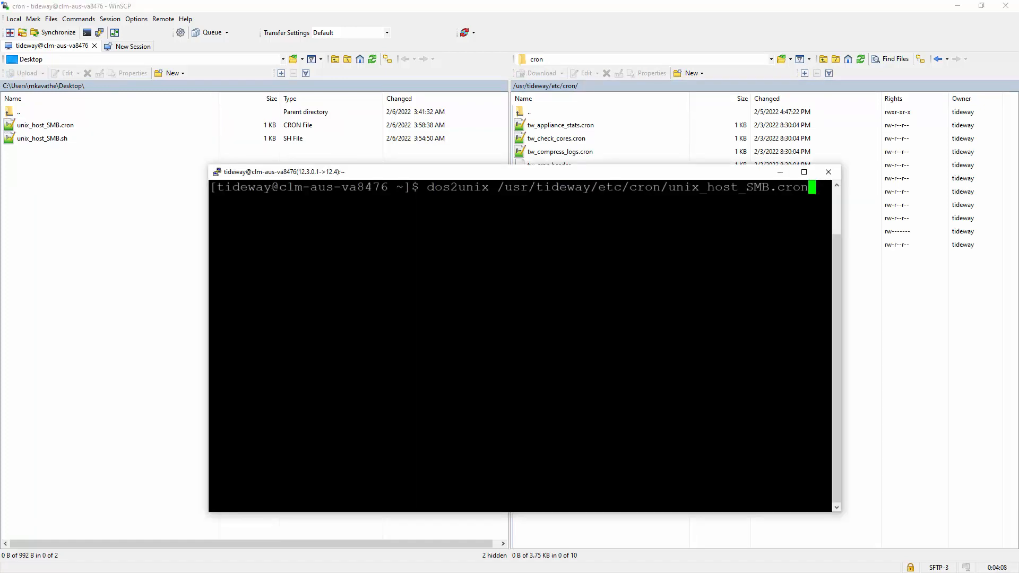
{"action": "key", "text": "Return"}
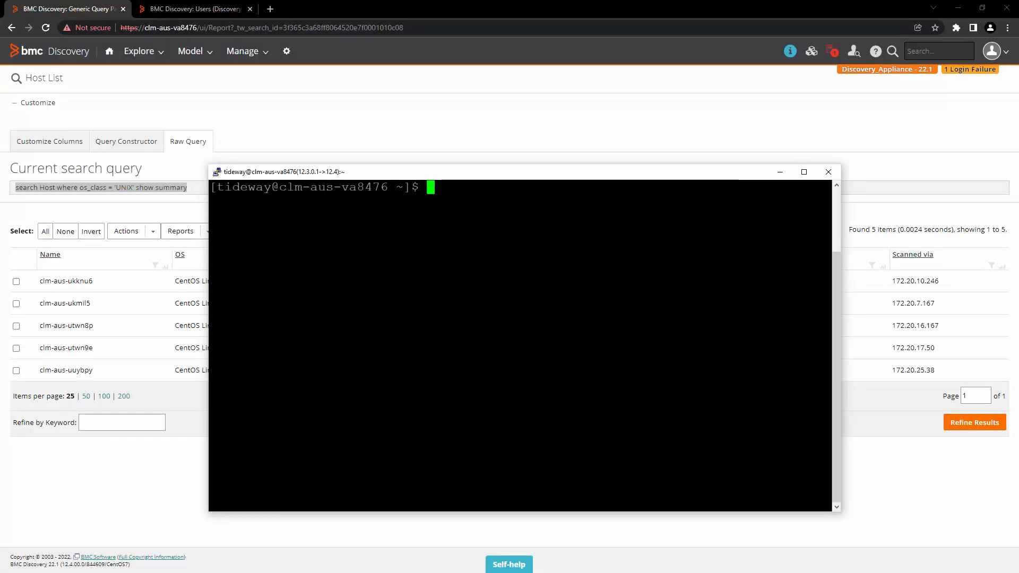
Run tw_cron_update, then check with crontab -l that the daily 02:00 unix_host_SMB.sh job is listed.
{"action": "key", "text": "shift+Insert"}
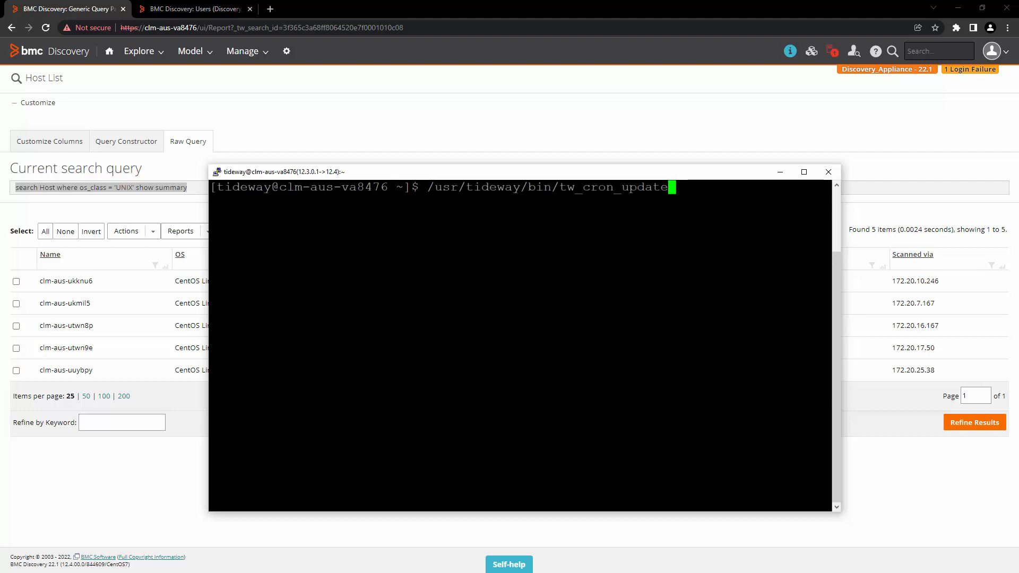
{"action": "key", "text": "Return"}
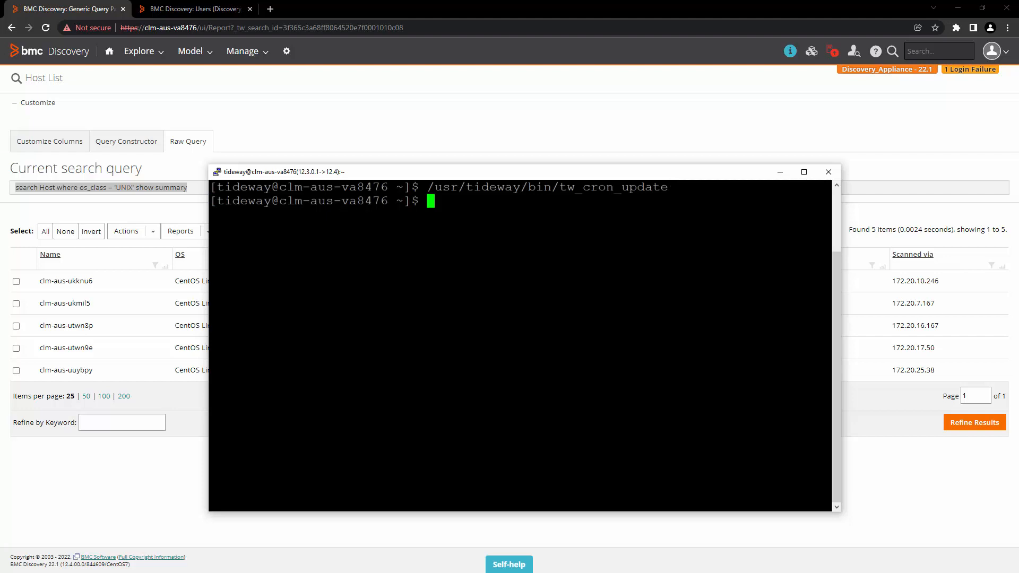
{"action": "type", "text": "crontab -l"}
{"action": "key", "text": "Return"}
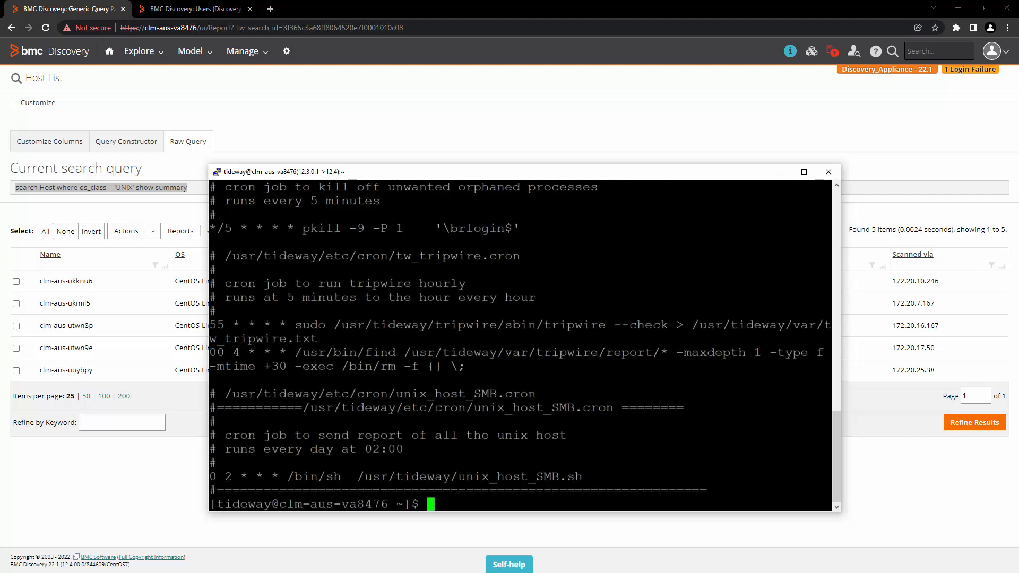
{"action": "left_click_drag", "start_coordinate": [828, 480], "coordinate": [202, 380]}
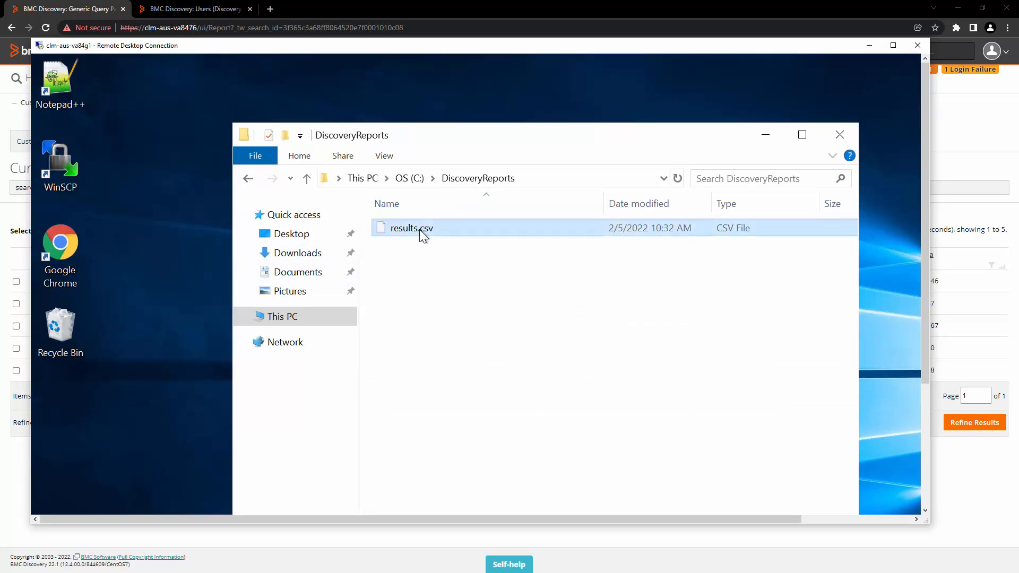
Open C:\DiscoveryReports\results.csv in Notepad++ and select its contents to review the five CentOS hosts.
{"action": "right_click", "coordinate": [420, 231]}
{"action": "left_click", "coordinate": [460, 294]}
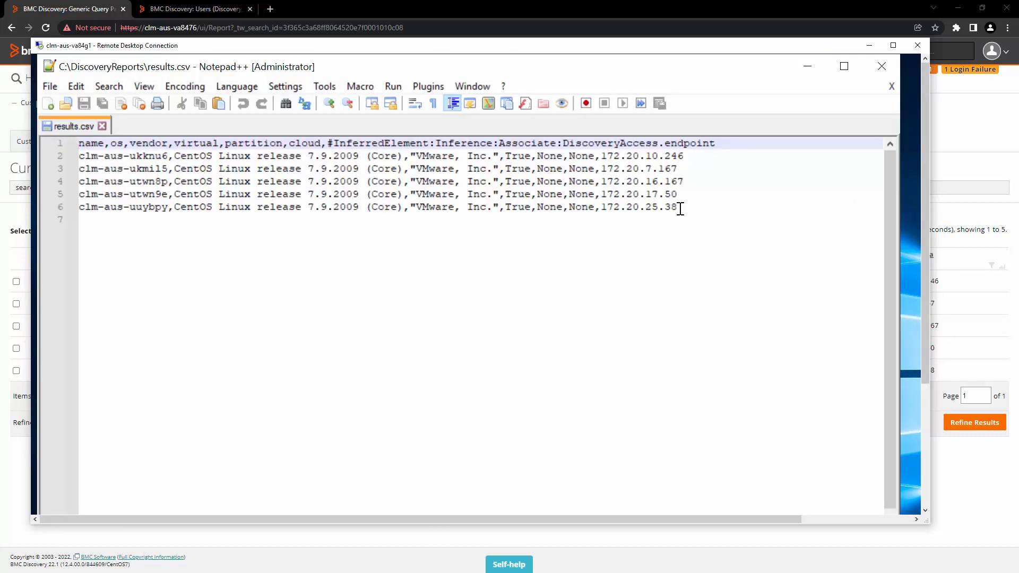
{"action": "left_click_drag", "start_coordinate": [678, 206], "coordinate": [591, 182]}
{"action": "key", "text": "ctrl+a"}
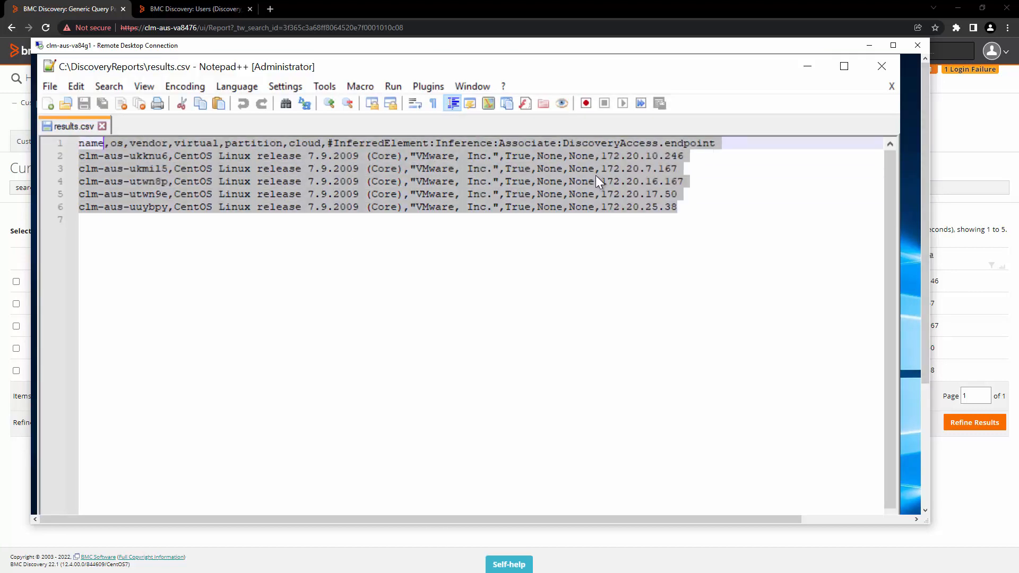